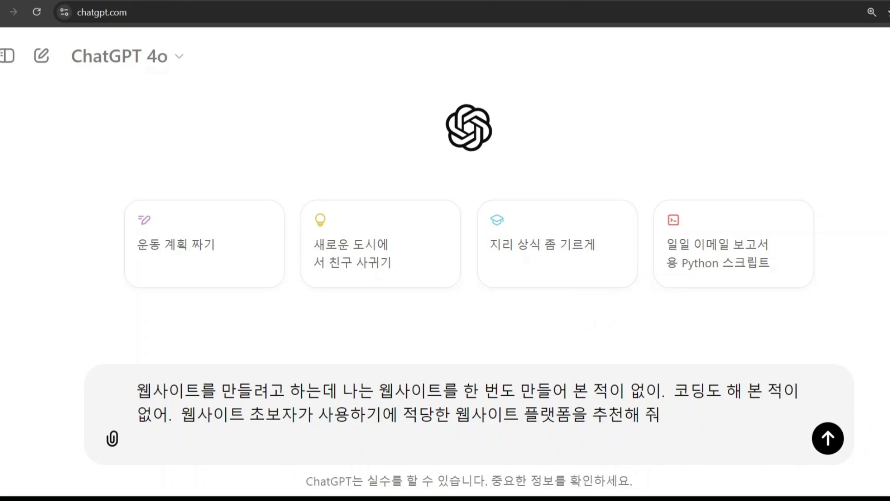
Submit the ChatGPT question asking for a website platform suited to a beginner with no website-building or coding experience
key("Return")
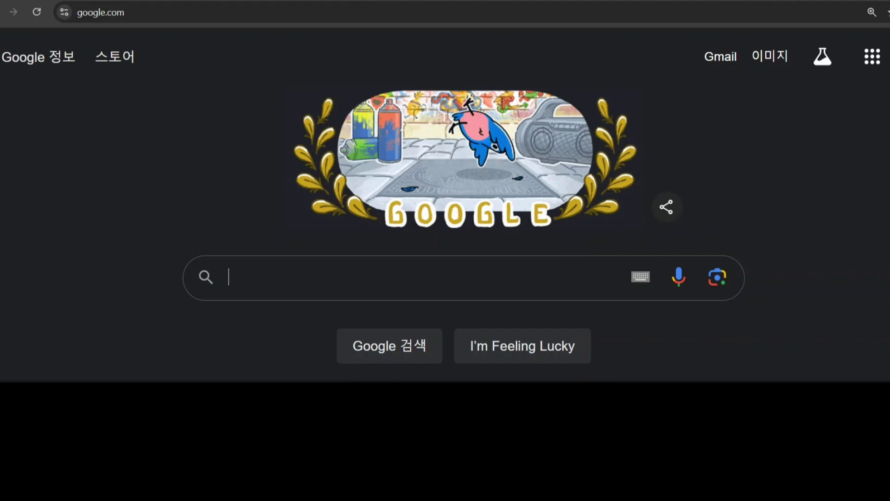
Search Google for wix.com and open the Wix website from the results
type("wix.c")
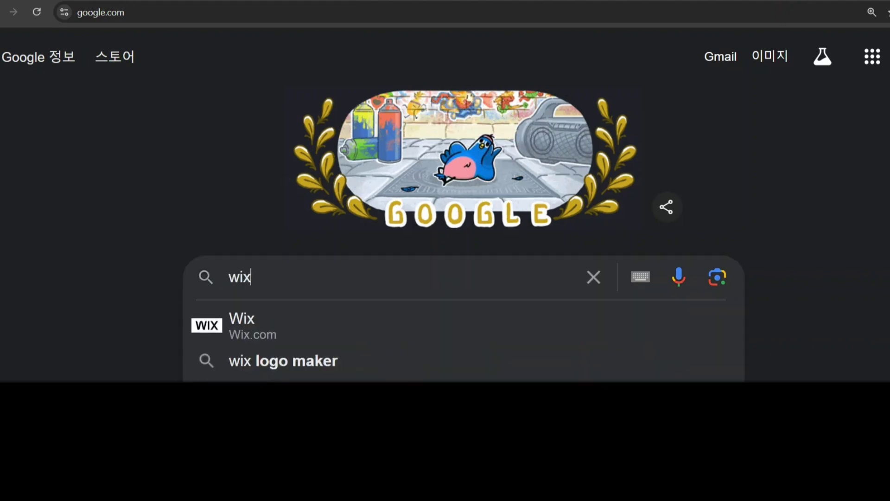
type("om")
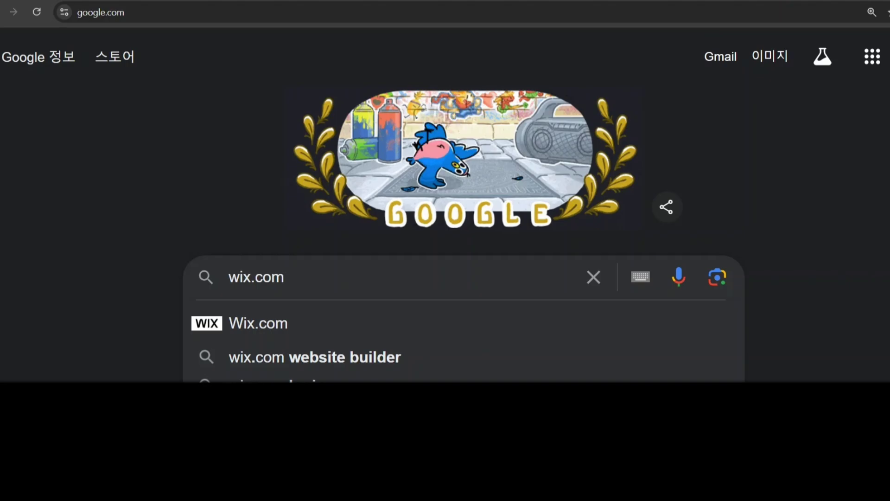
key("Return")
left_click(190, 249)
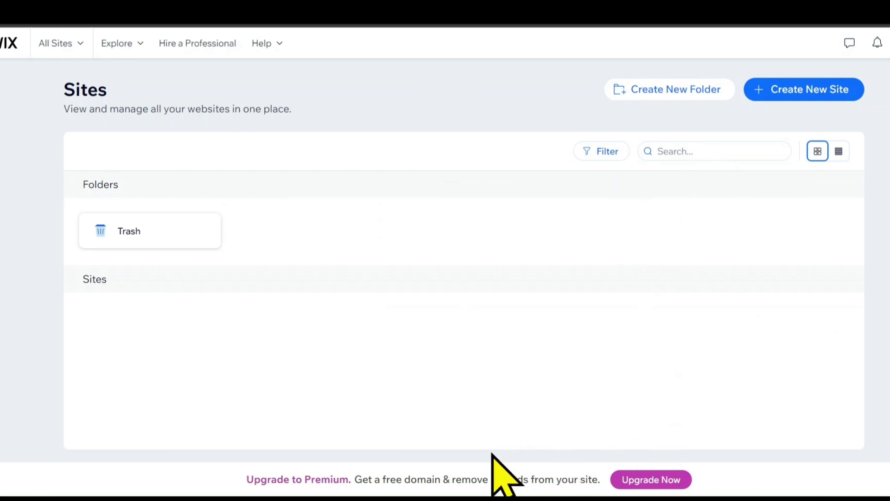
Create a new Wix site through the AI setup chat, describing it as "미국 생활 팁을 알려 주는 블로그 웹사이트"
left_click(840, 93)
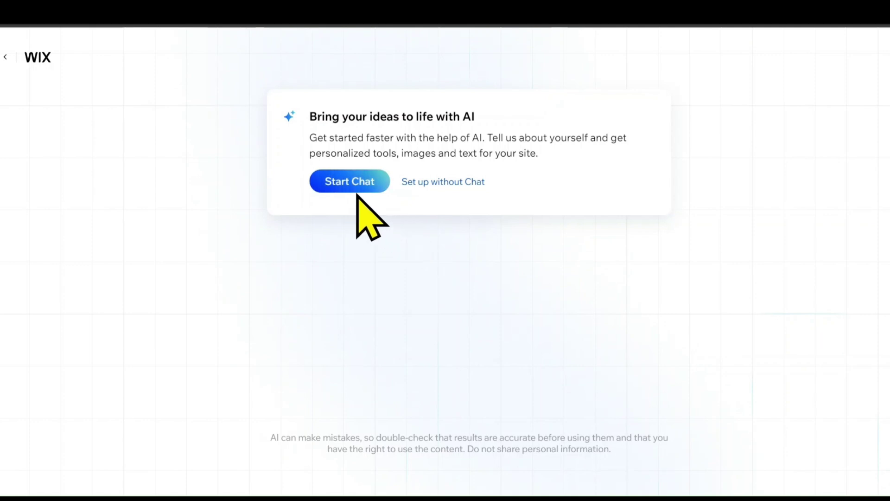
left_click(334, 184)
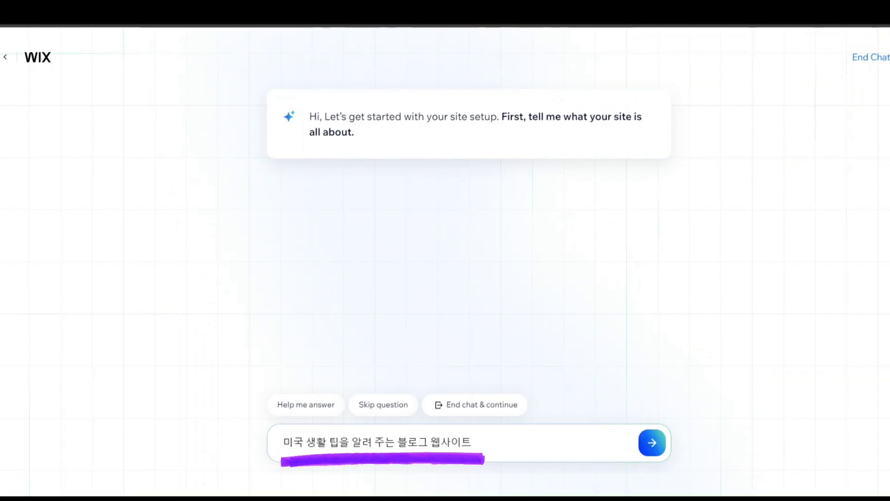
left_click(652, 442)
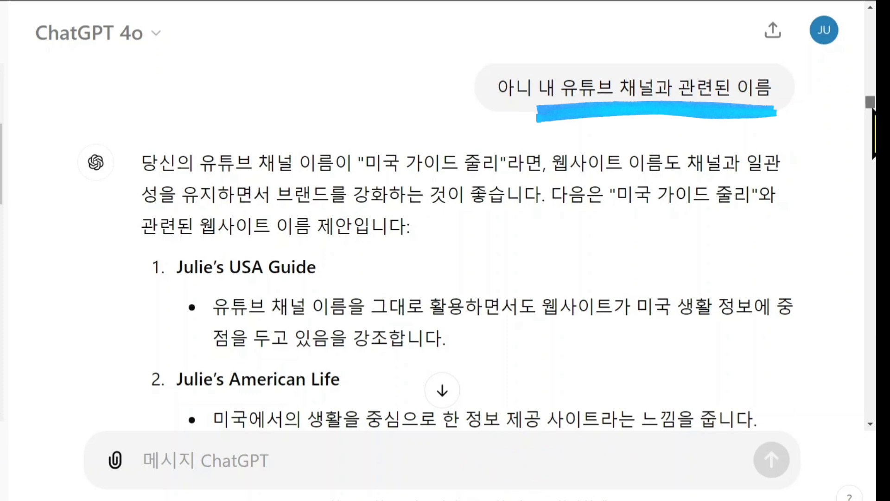
Read through ChatGPT's suggested website names related to the YouTube channel, including the closing recommendation
scroll(873, 109, "down", 3)
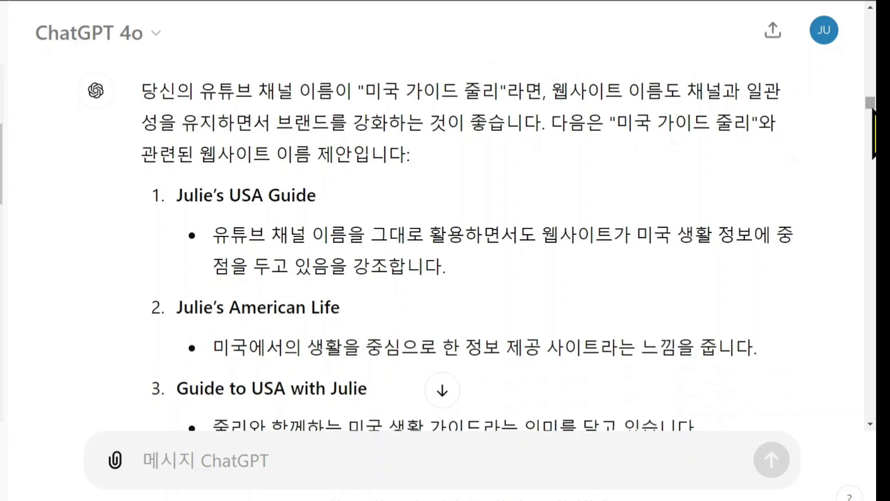
scroll(873, 110, "down", 3)
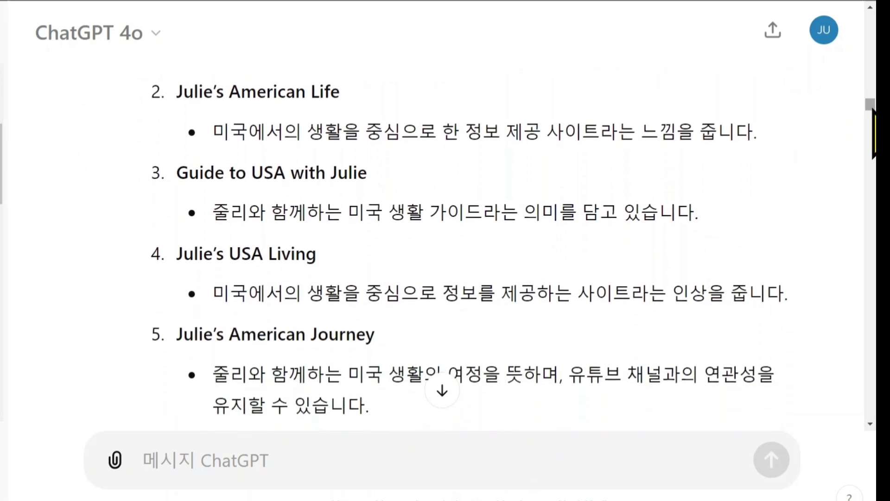
scroll(873, 110, "down", 3)
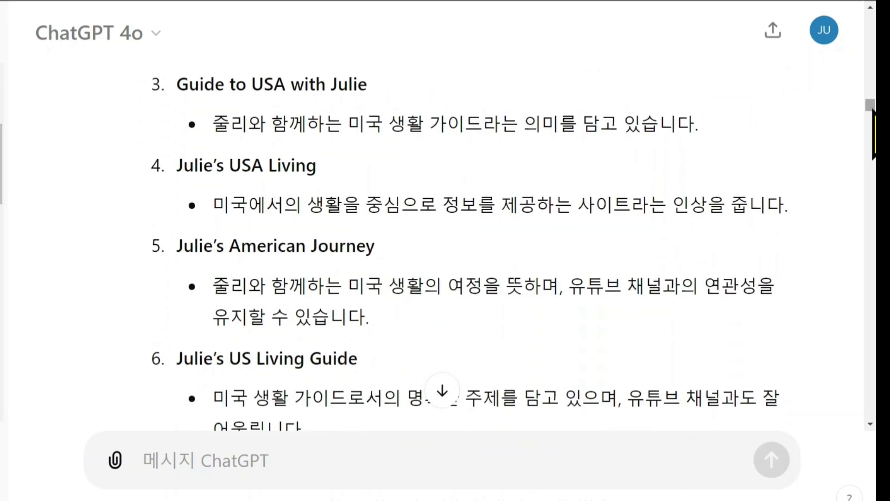
scroll(873, 111, "down", 3)
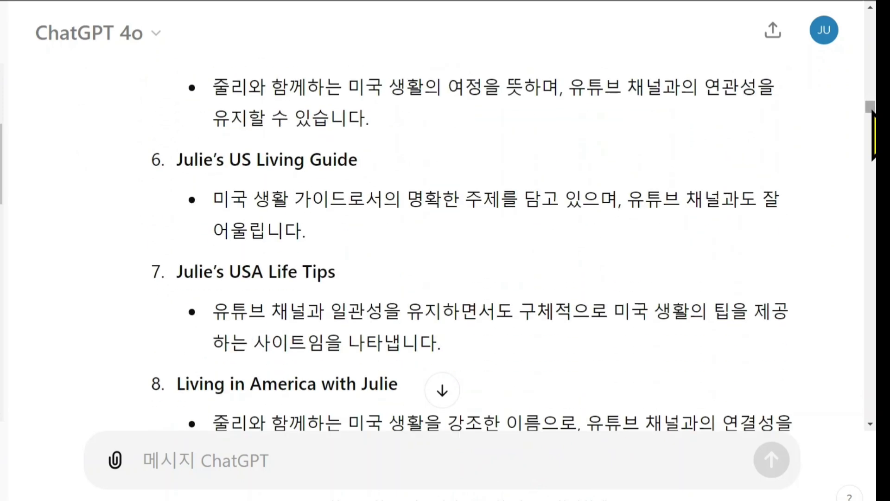
scroll(873, 112, "down", 3)
scroll(872, 111, "down", 3)
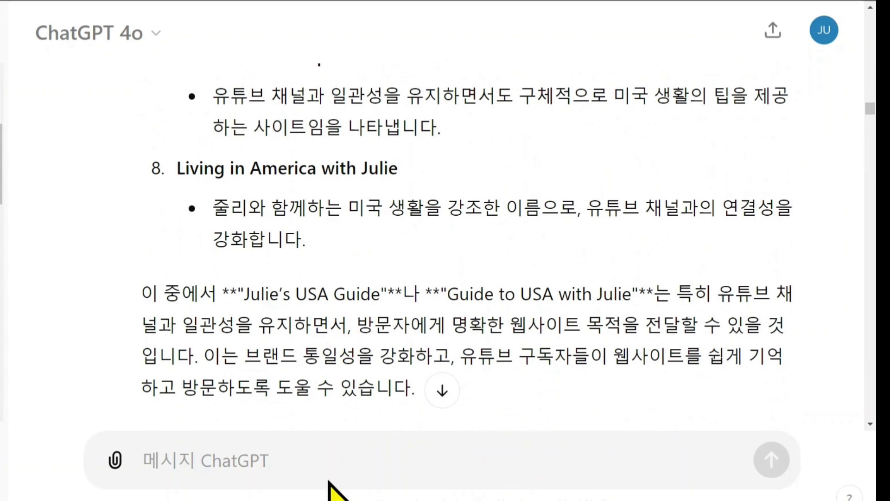
left_click_drag(872, 114, 872, 108)
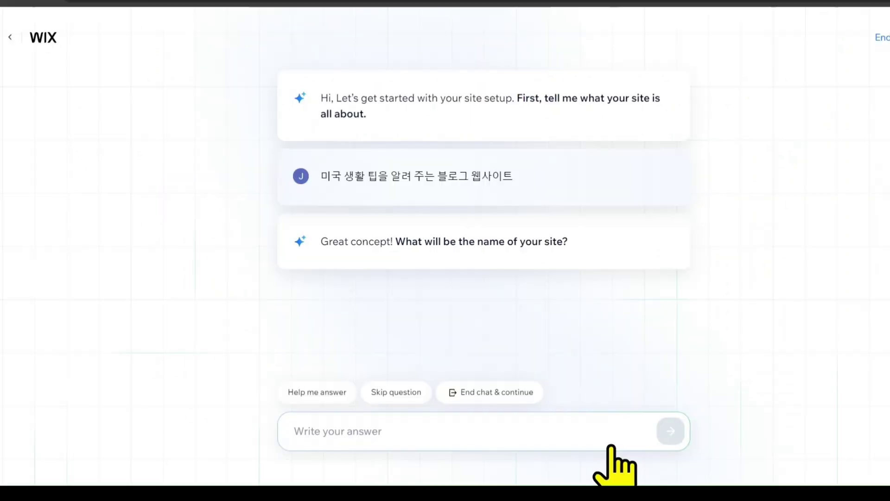
Answer the Wix setup chat's site name question with "Julie’s USA Guide"
left_click(608, 443)
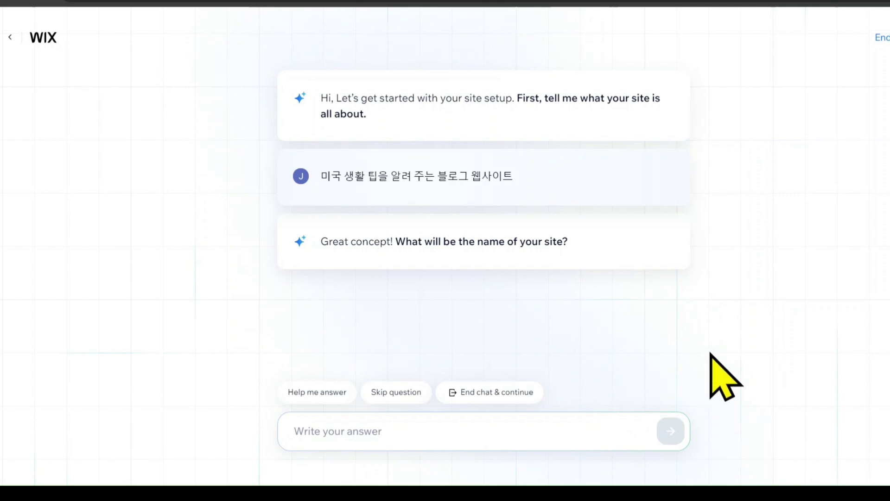
type("Julie’s USA Guide")
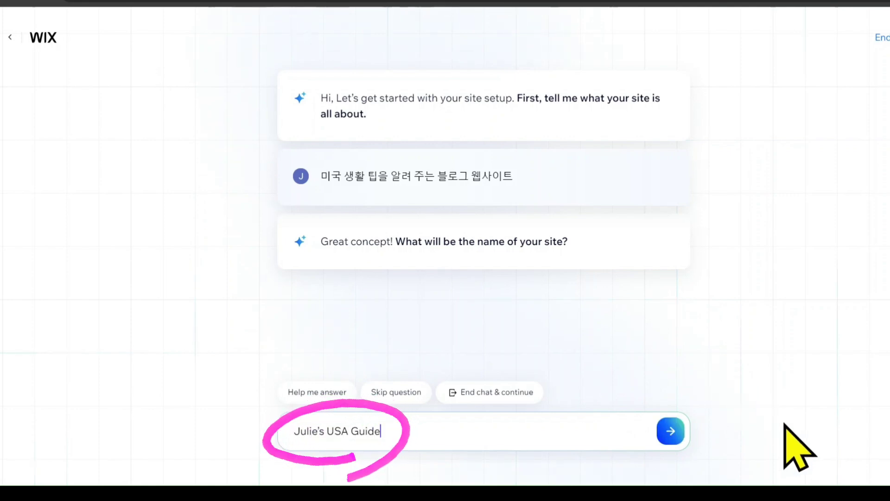
left_click(669, 438)
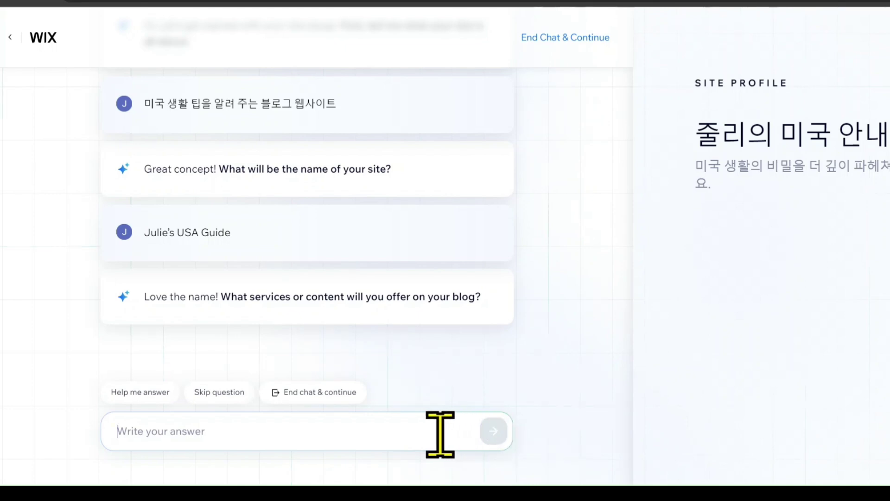
Answer the question about the blog's services or content with "미국생활 팁과 미국 문화 소개"
type("ㅁㅣ")
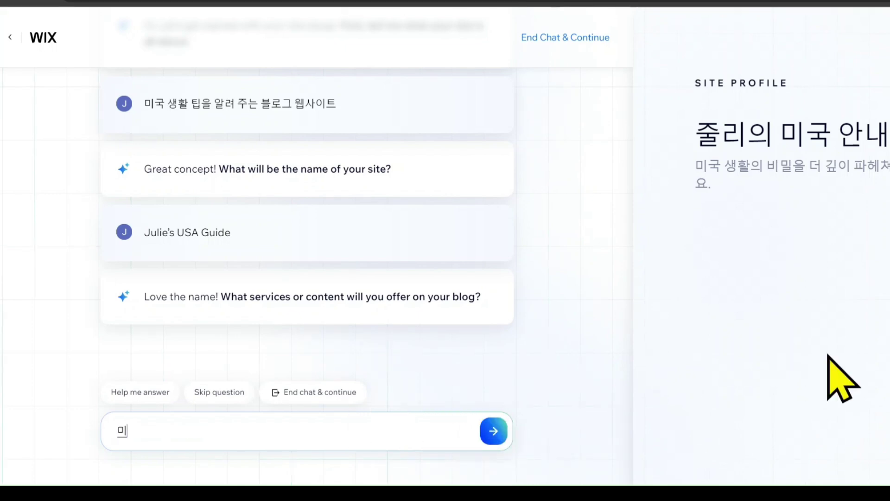
type("국생활")
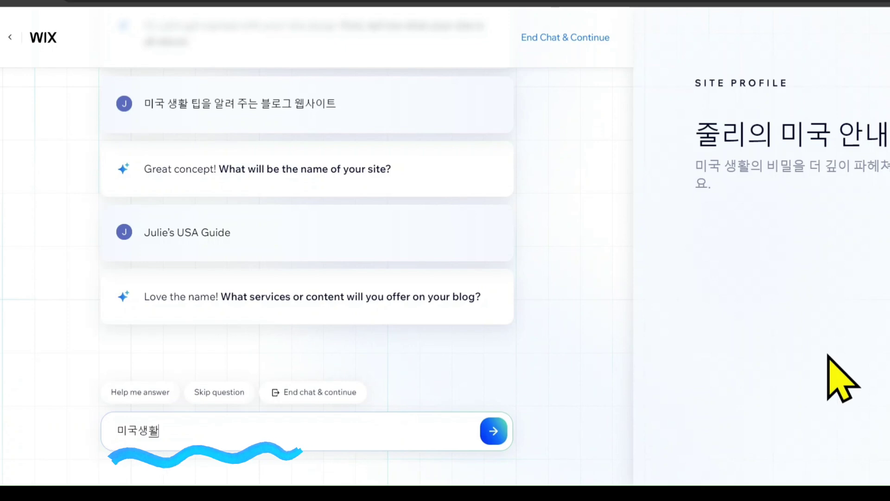
type(" 팁과 미")
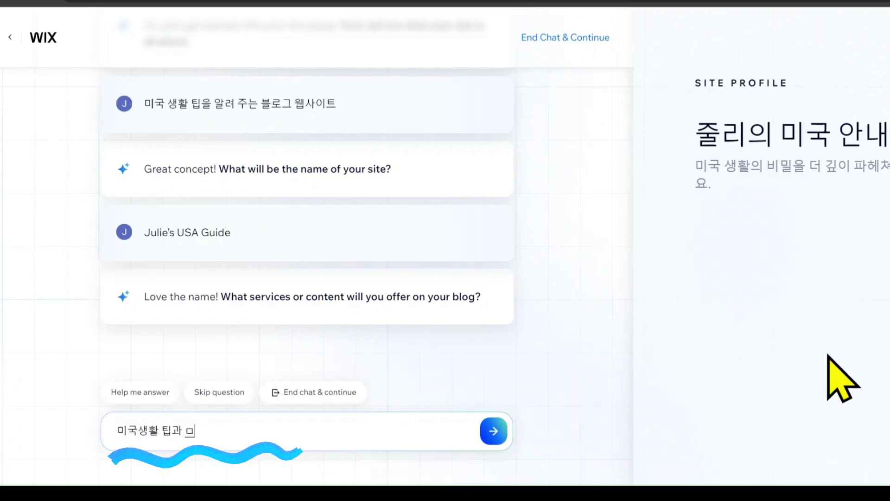
type("국 문화 속")
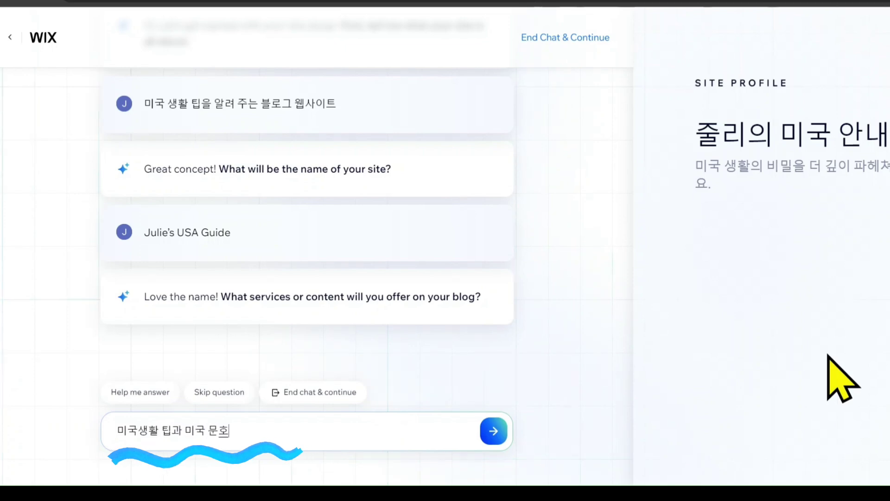
type("개")
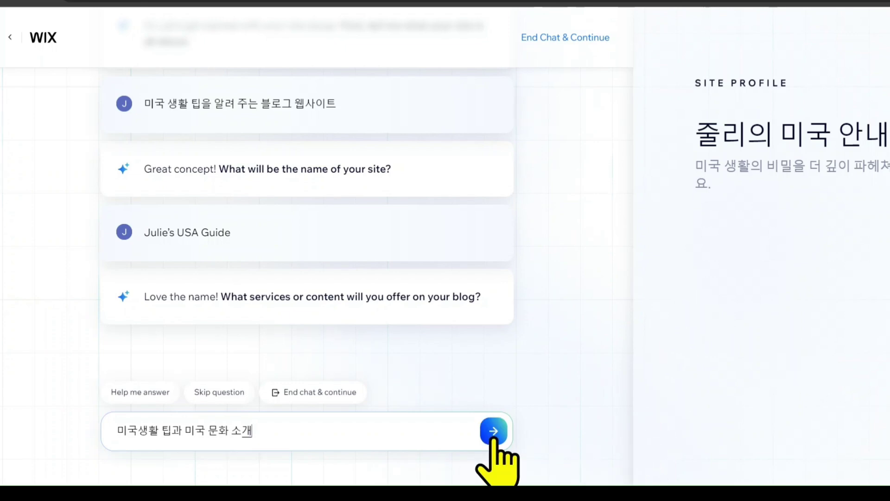
left_click(494, 437)
left_click(493, 438)
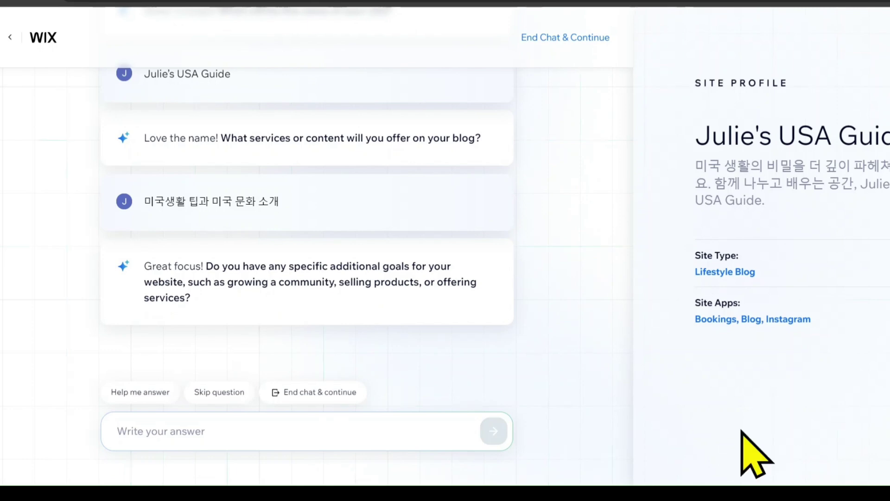
Answer "아니오" to the question about additional website goals and continue to the site dashboard
type("아닝")
type("오")
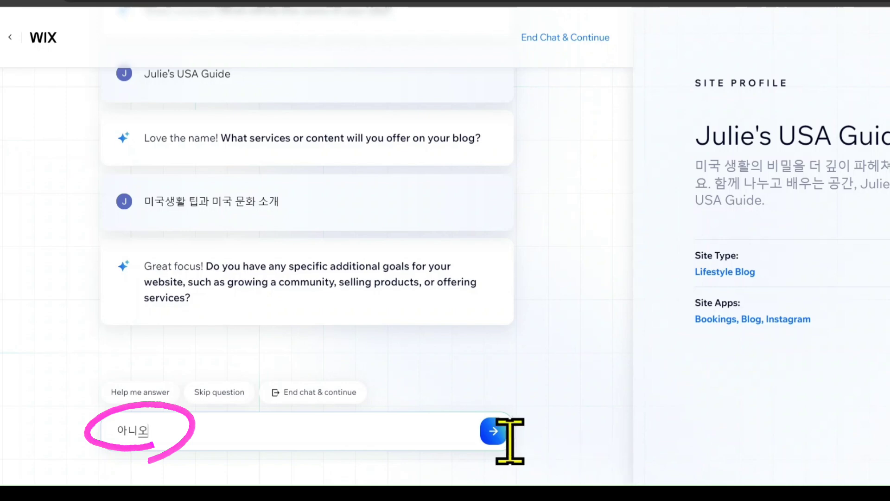
left_click(493, 431)
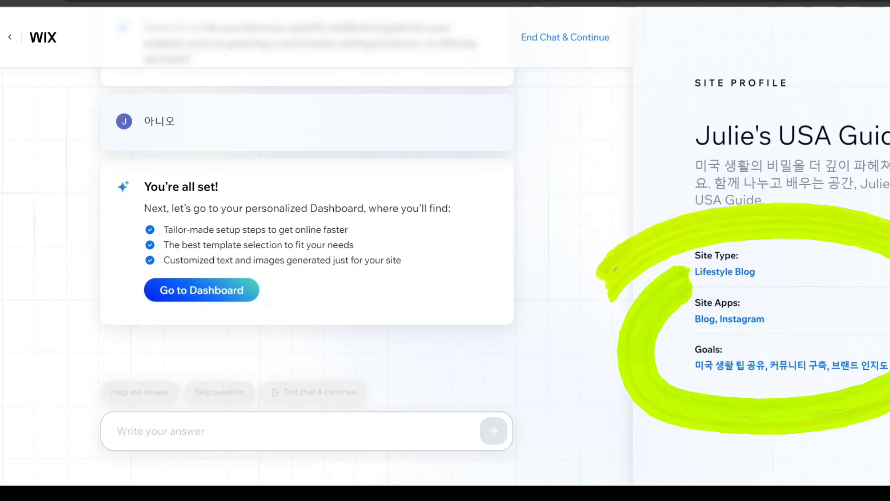
left_click(218, 292)
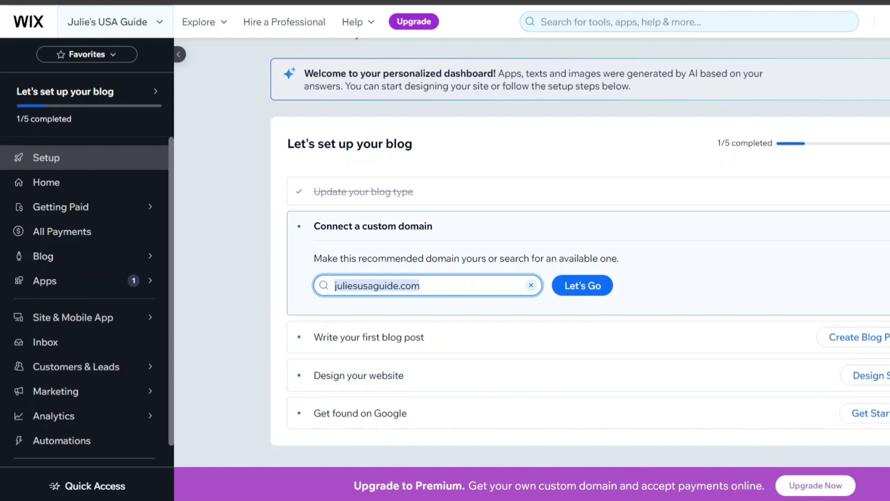
Check whether juliesusaguide.com is available, view its purchase options, and return to the blog setup list
left_click(584, 286)
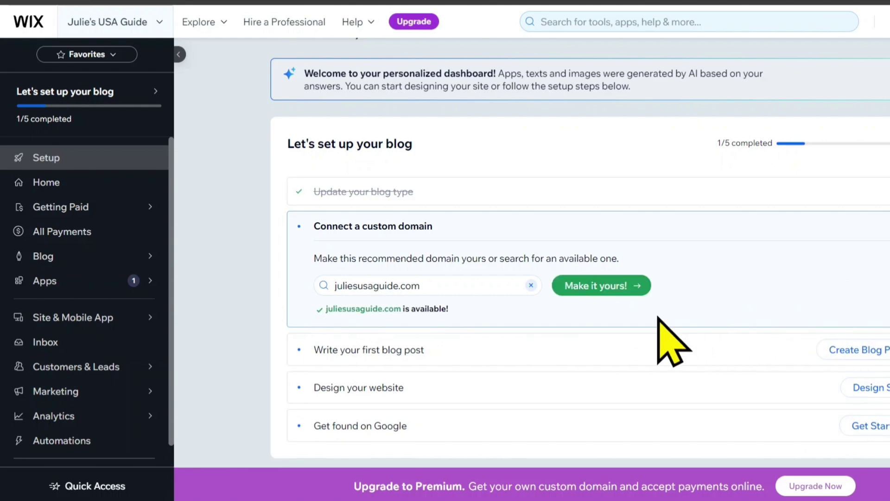
left_click(579, 288)
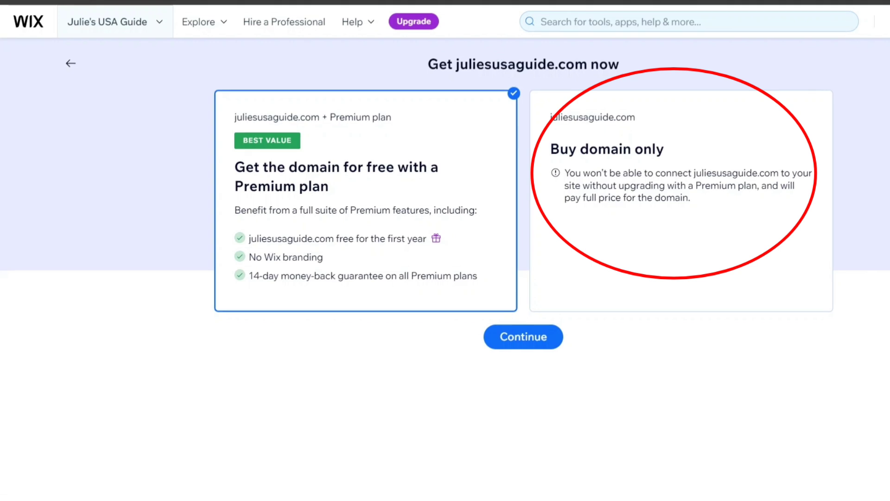
left_click(70, 64)
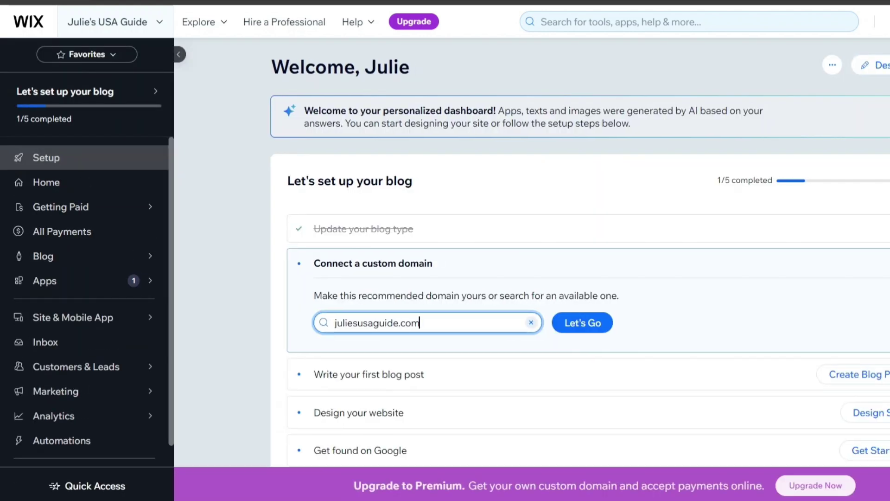
Open the editor for the first blog post and review its guide to opening and managing a US bank account
scroll(532, 252, "down", 1)
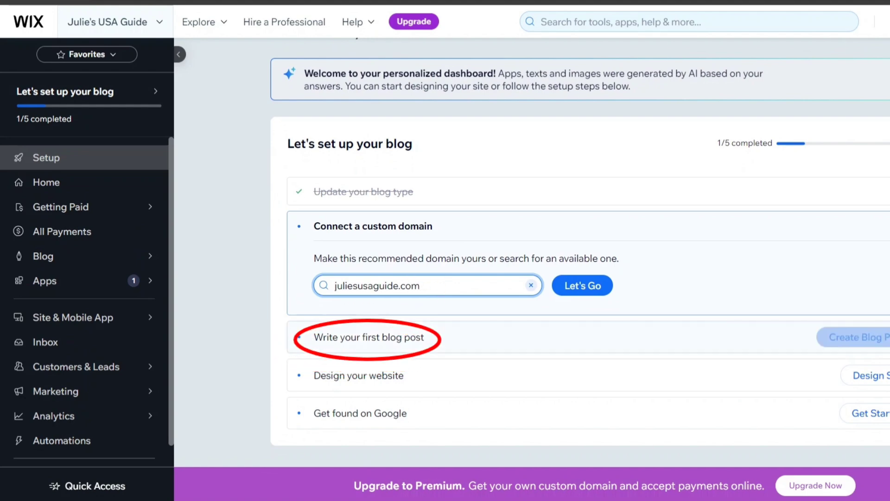
left_click(876, 339)
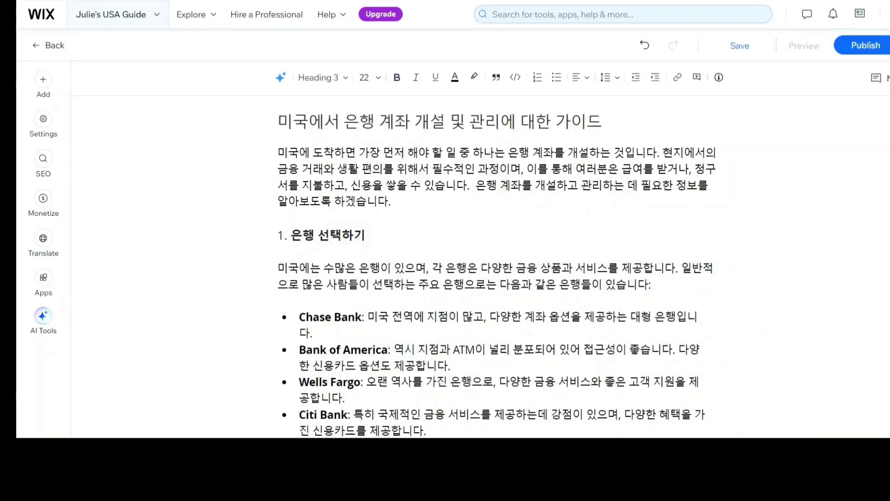
scroll(496, 267, "down", 5)
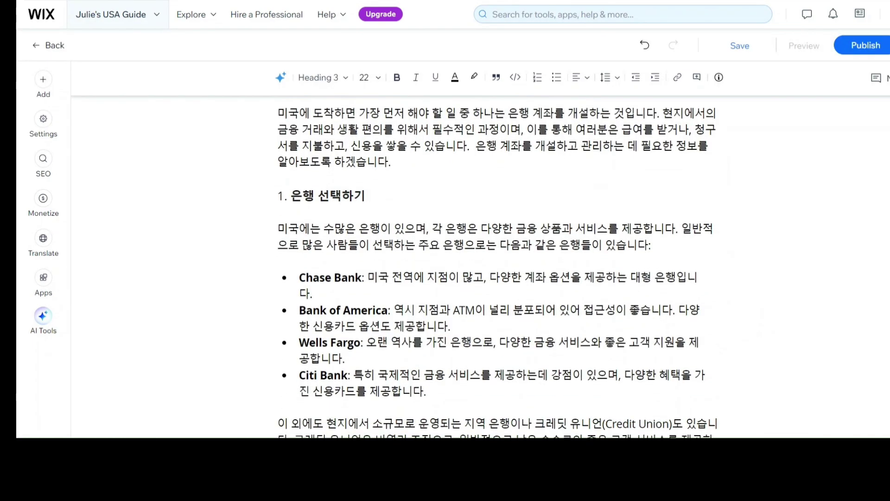
scroll(496, 266, "down", 5)
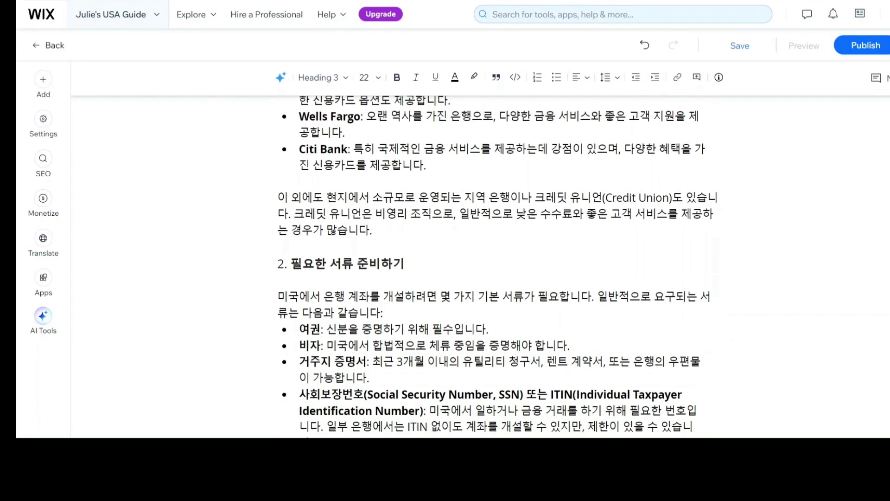
scroll(496, 266, "down", 2)
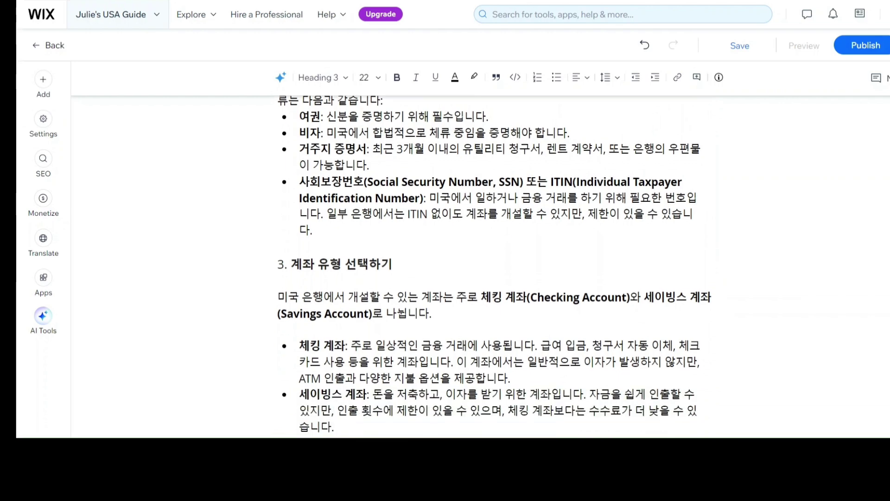
scroll(496, 267, "down", 3)
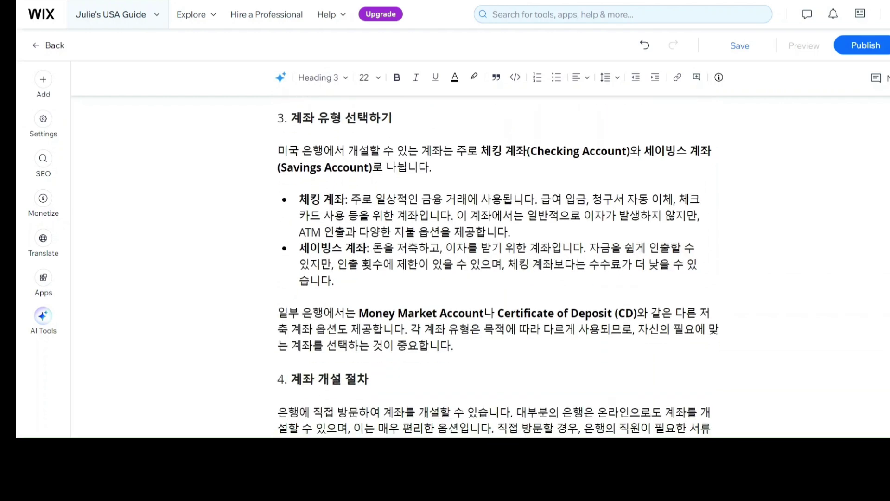
scroll(496, 267, "down", 8)
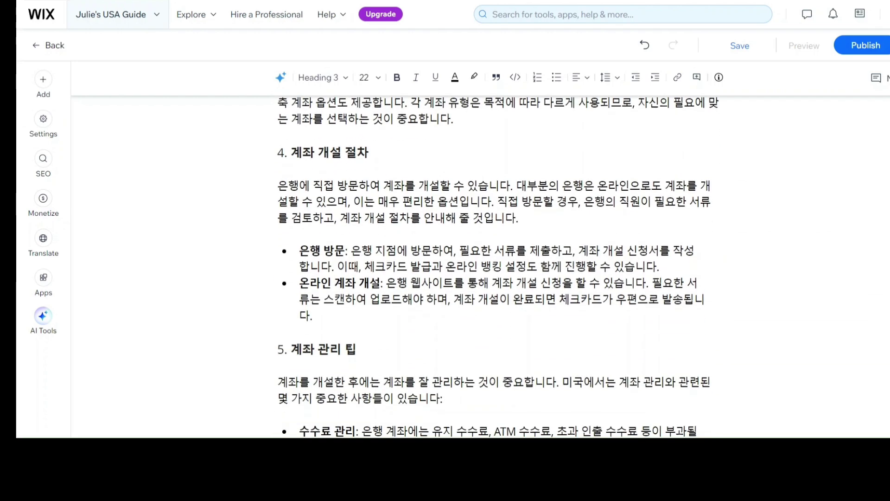
Review the rest of the US bank account guide down to its closing paragraph and save the post
scroll(496, 266, "down", 4)
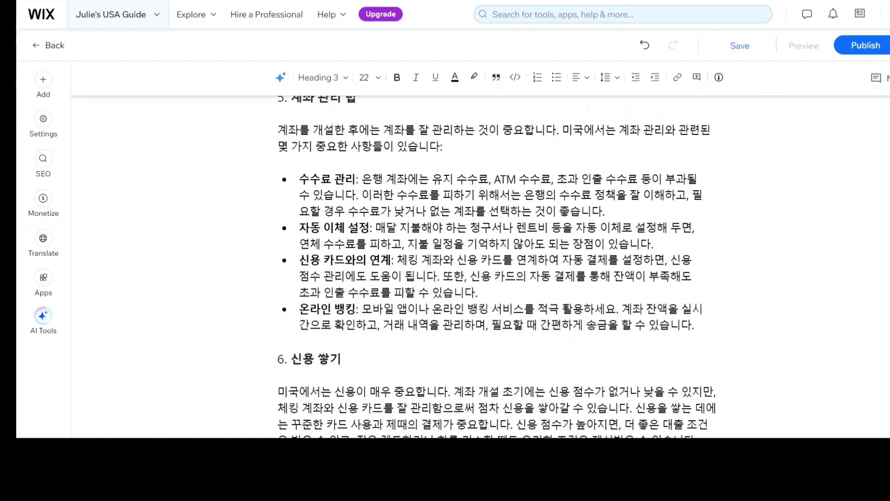
scroll(495, 267, "down", 4)
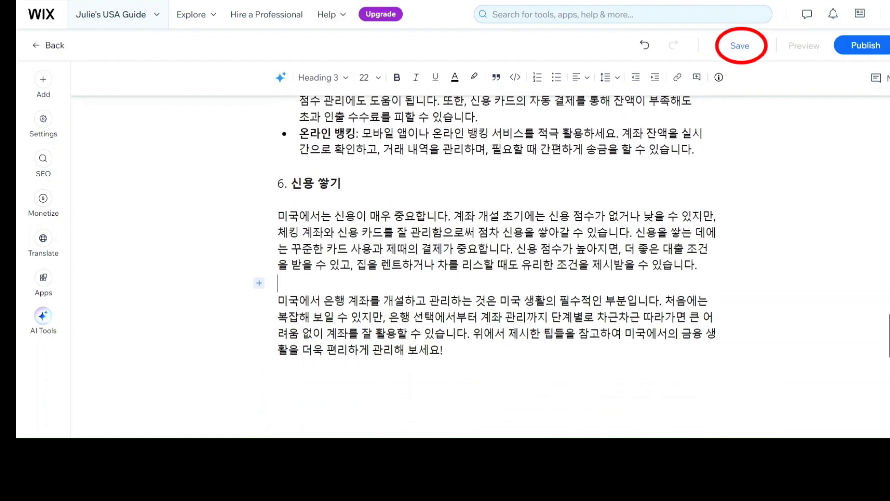
left_click(738, 46)
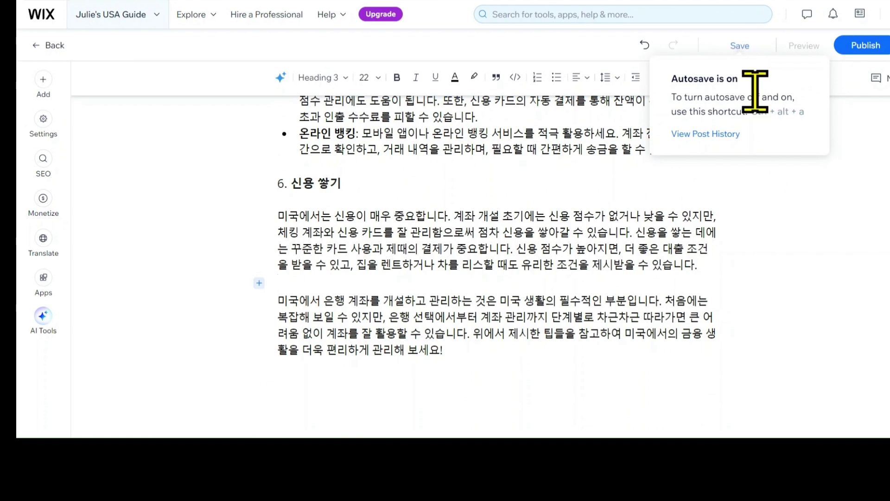
left_click(744, 46)
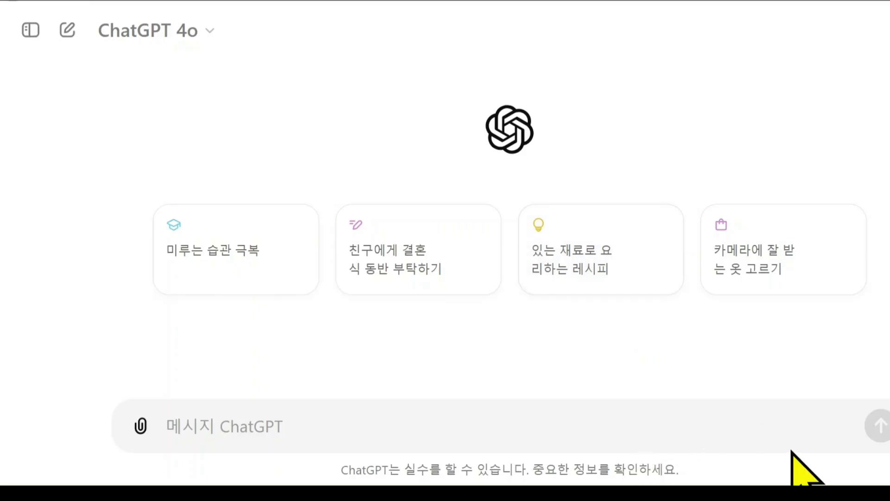
In ChatGPT, upload a screenshot of the Wix post editor, ask in Korean what its Preview and Publish tabs do, and read the answer
left_click(141, 425)
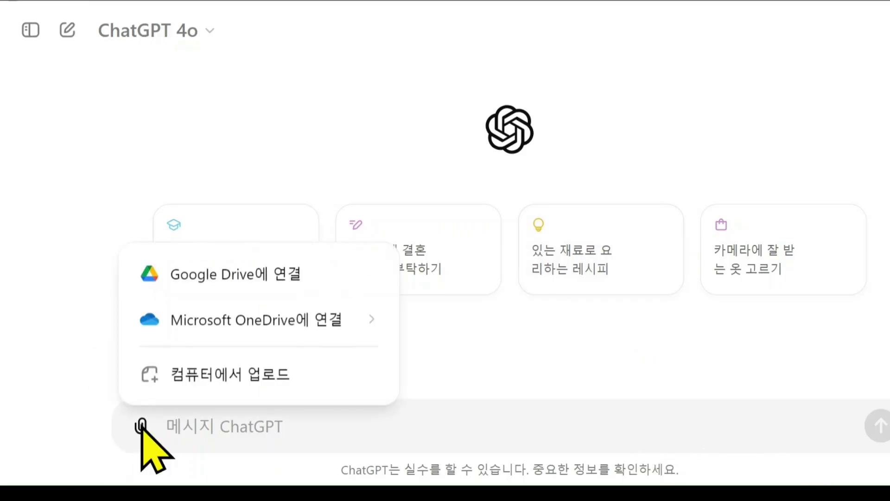
left_click(241, 385)
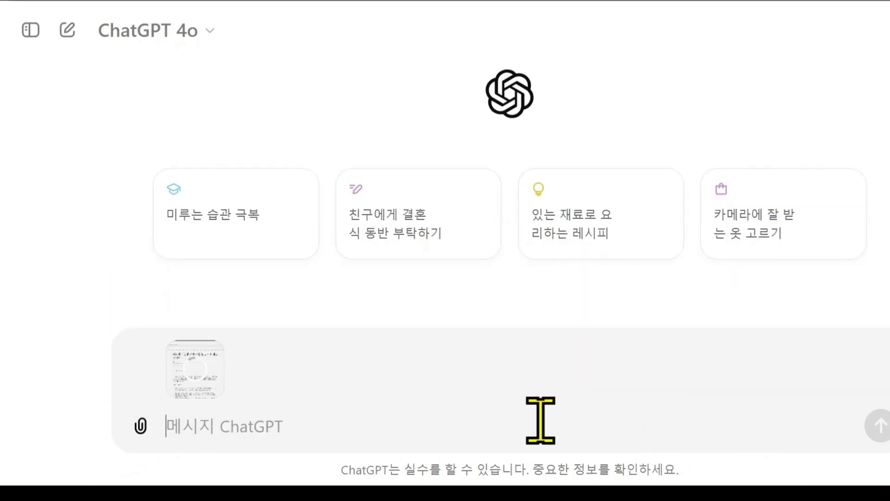
type("업로드 한 사진을 봐 줘.  이 화면은 Wix 웹사이트 블로편집 화면인데 화면 오른쪽 위에 preview 와 publish 탭이 있어. 이 두 가지 탭이 무슨 기능을 하는지 설명해 줘")
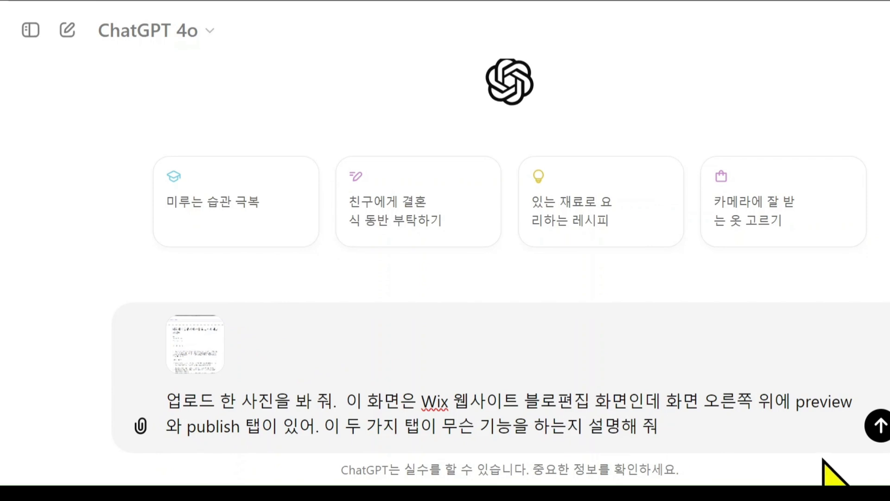
left_click(879, 424)
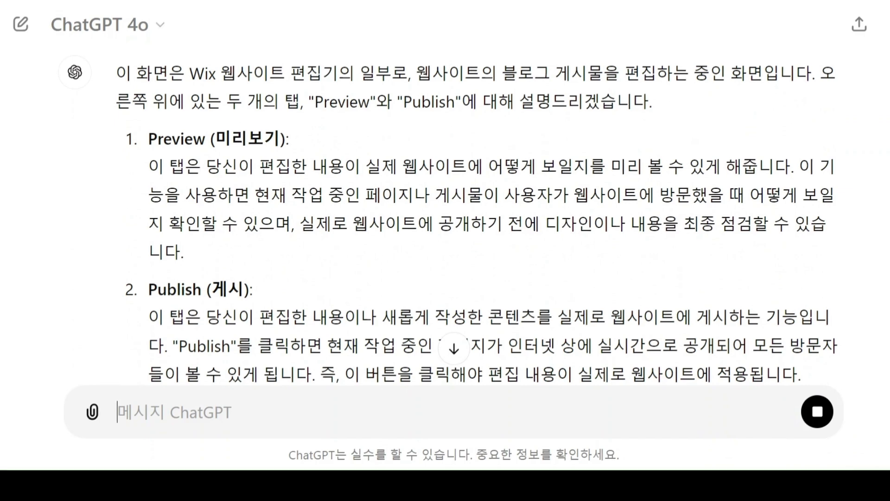
scroll(454, 218, "down", 1)
scroll(454, 218, "down", 1)
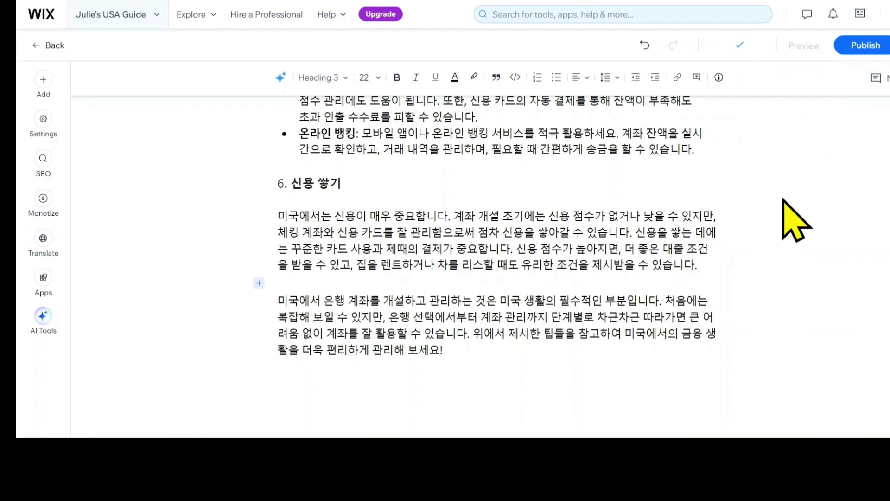
In Wix, publish the bank account guide, close the setup checklist, and check the post in the editor before returning to the posts list
left_click(859, 45)
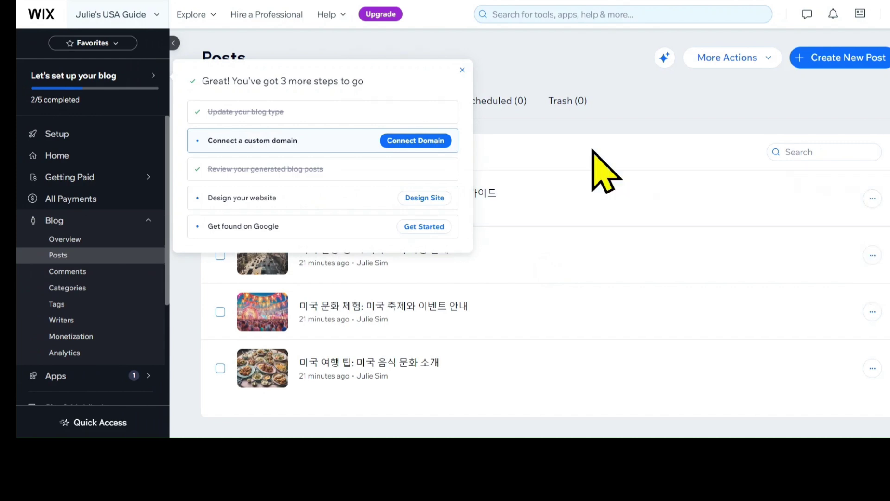
left_click(462, 70)
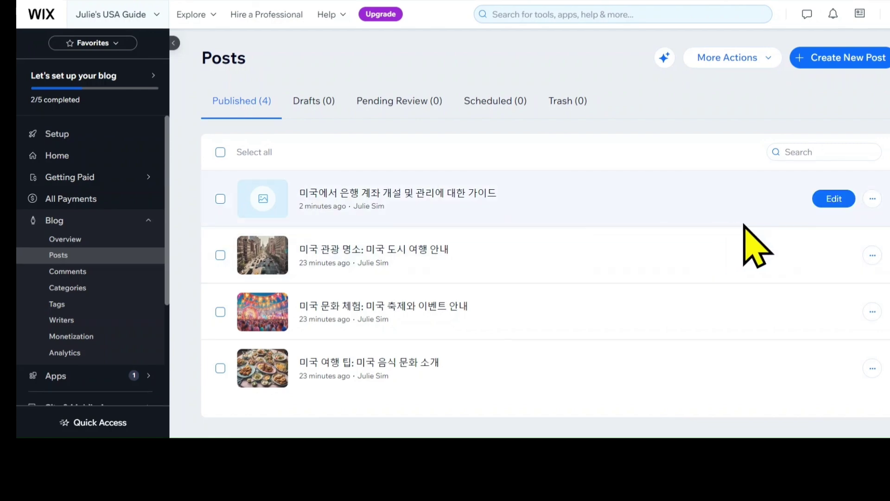
left_click(835, 198)
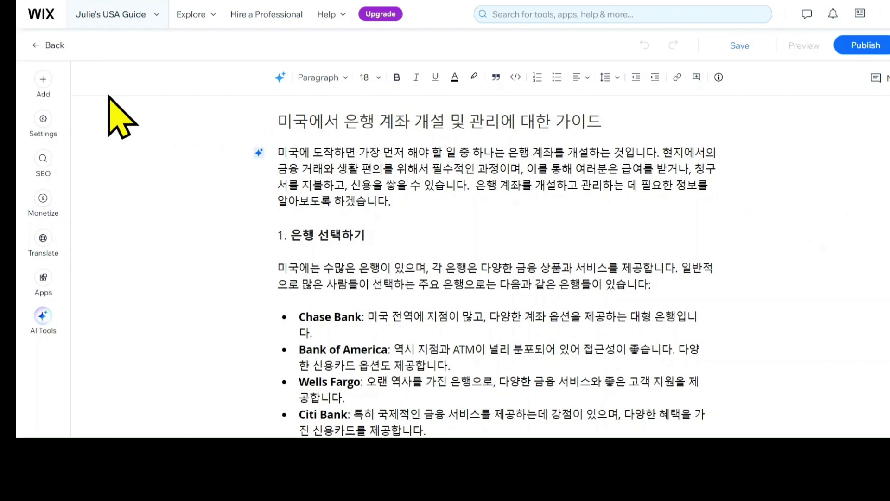
left_click(47, 46)
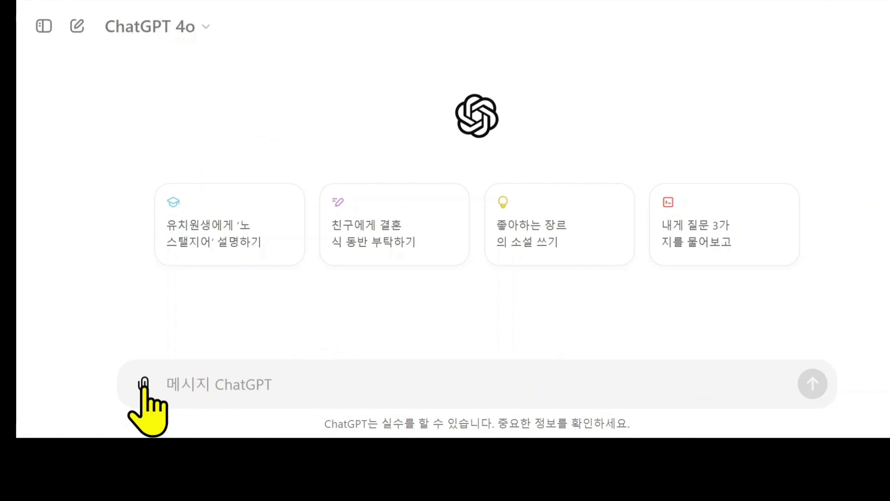
In ChatGPT, upload a screenshot of the posts list, ask "업로드한 사진을 봐봐. 블로그 메인 사진을 넣고 싶은데 어떻게 해?" and read the answer
left_click(144, 383)
left_click(226, 346)
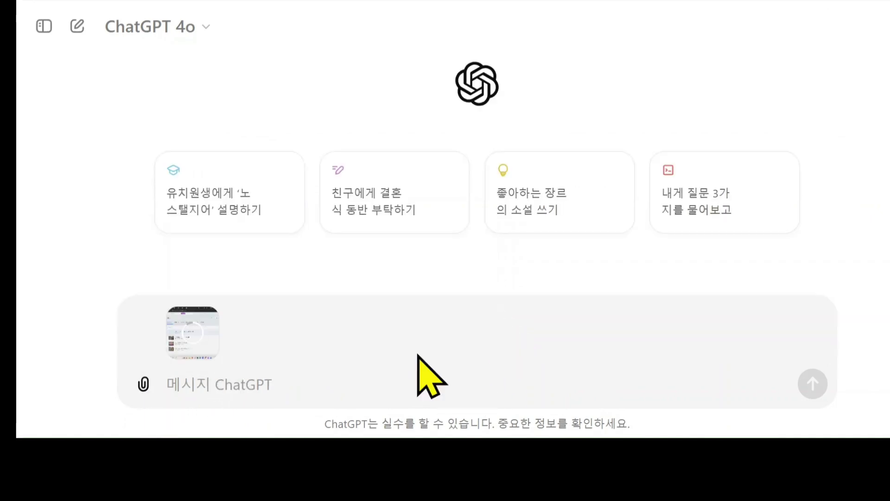
type("업로드한 사진을")
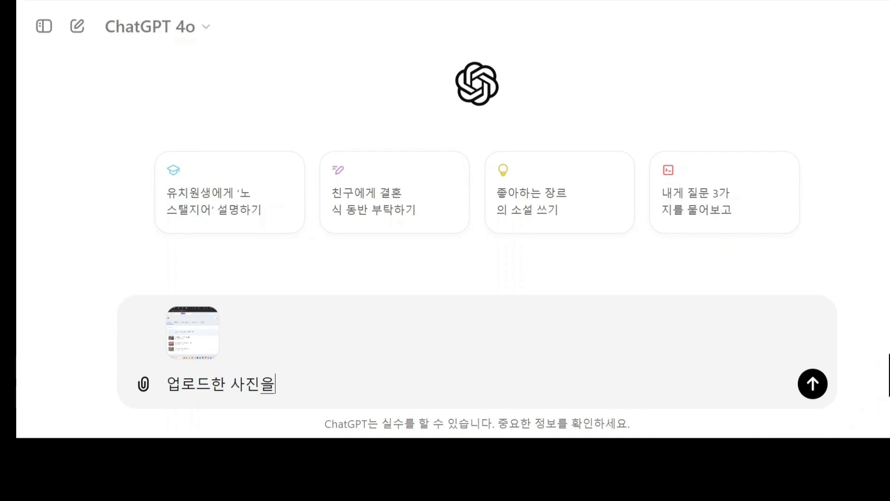
type(" 봐봐. 메인")
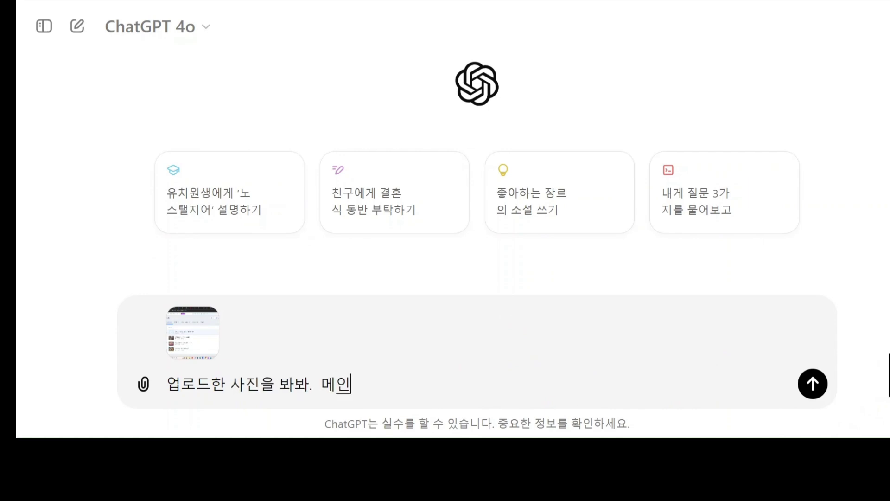
key("BackSpace")
key("BackSpace")
key("BackSpace")
key("BackSpace")
type("블로긍 메인 사진을 넣고")
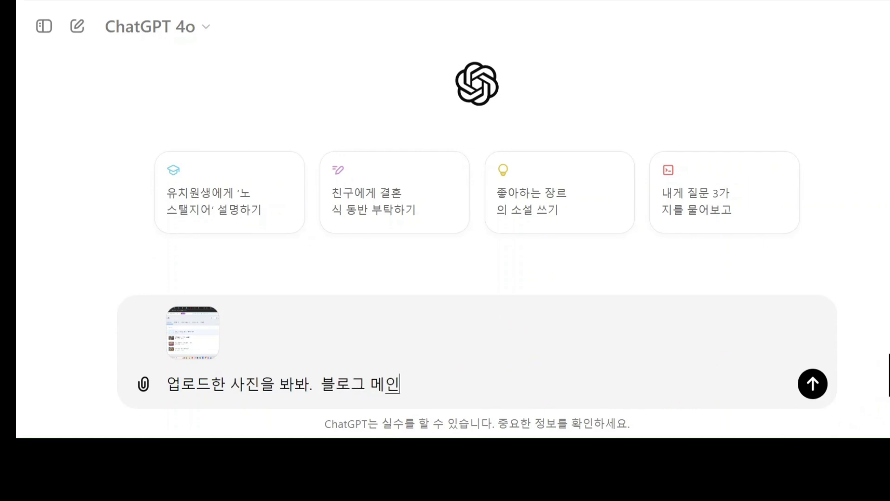
type(" 싶은데 어떻게 해?")
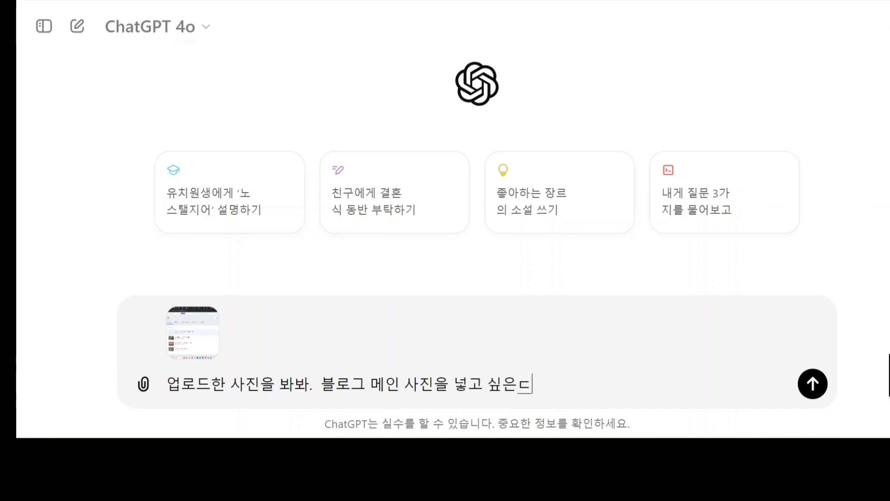
key("Return")
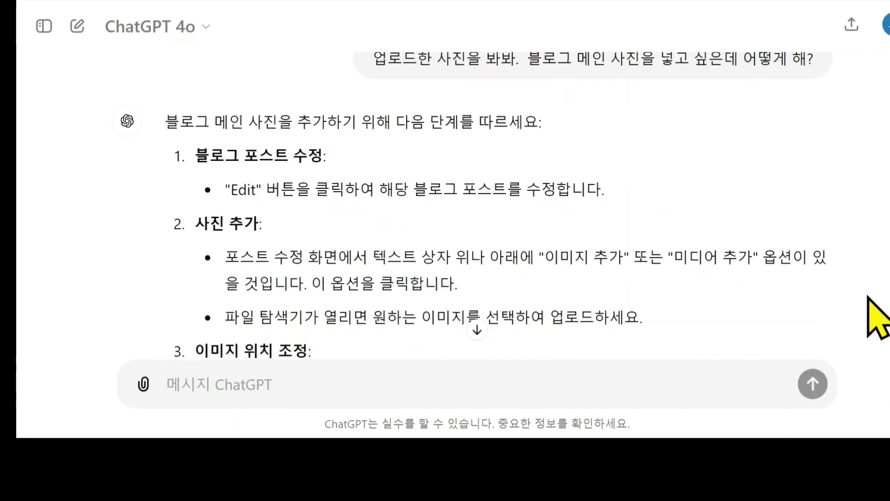
scroll(869, 298, "down", 1)
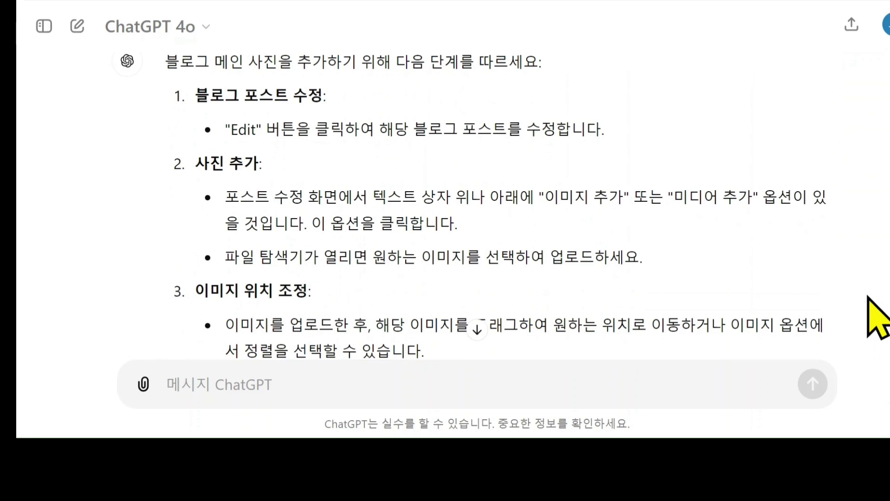
scroll(868, 298, "down", 2)
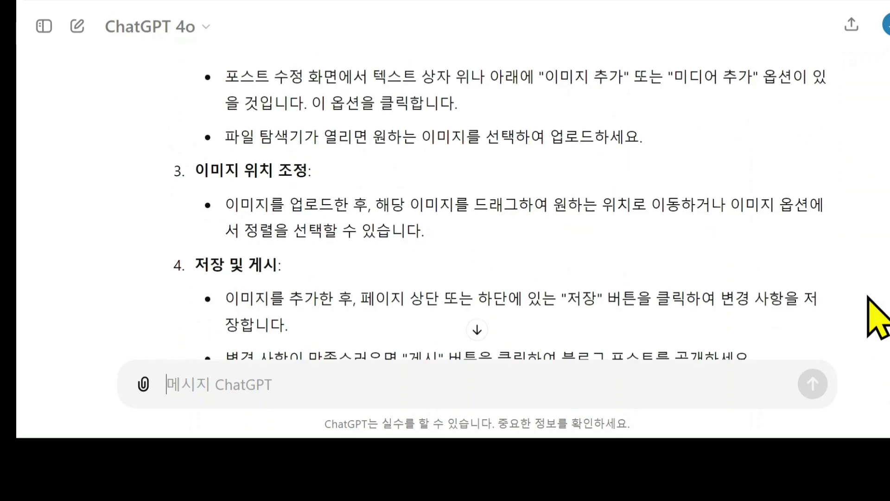
scroll(868, 297, "down", 2)
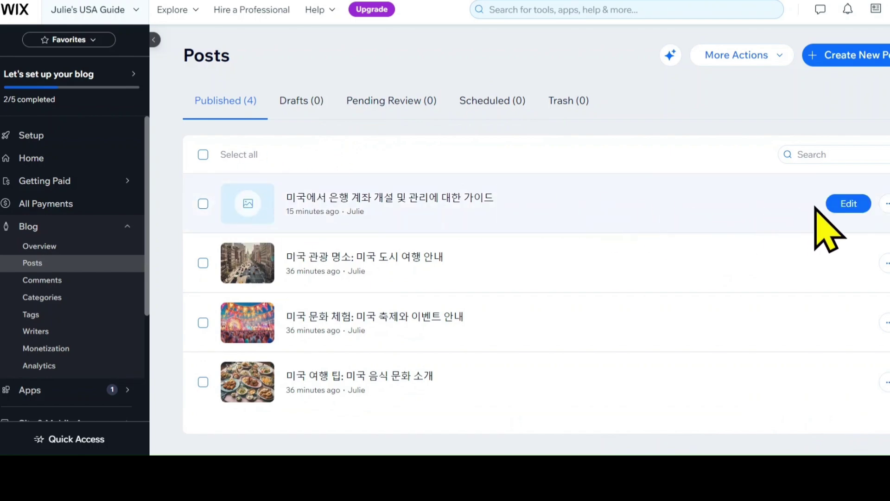
In Wix, set the bank account guide's featured image to the "Digital wallet on phone" photo found by searching for "bank account"
left_click(850, 203)
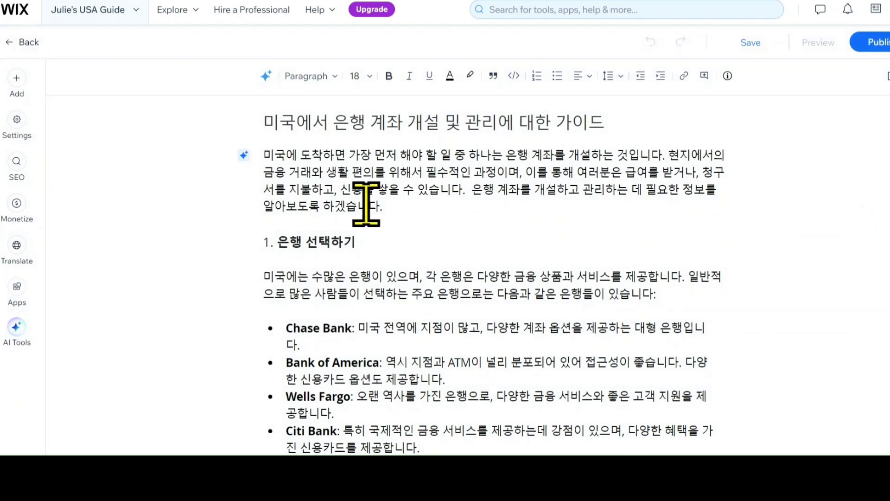
left_click(17, 119)
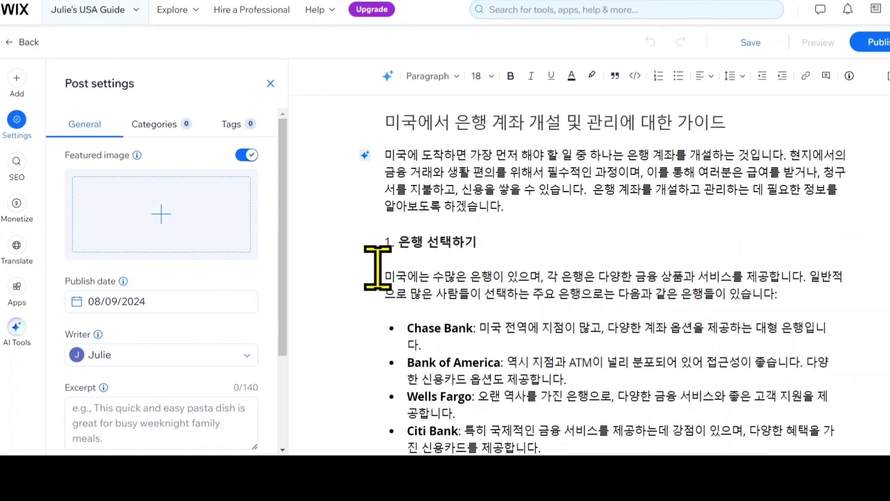
left_click(159, 214)
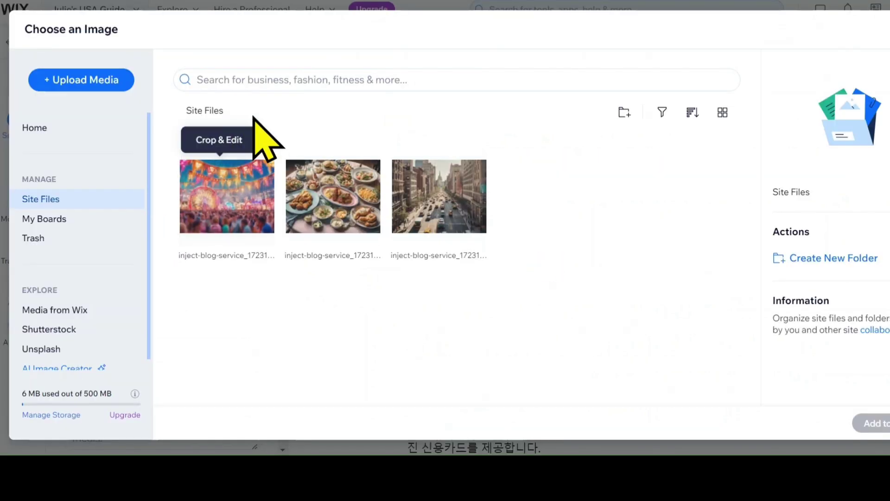
left_click(279, 78)
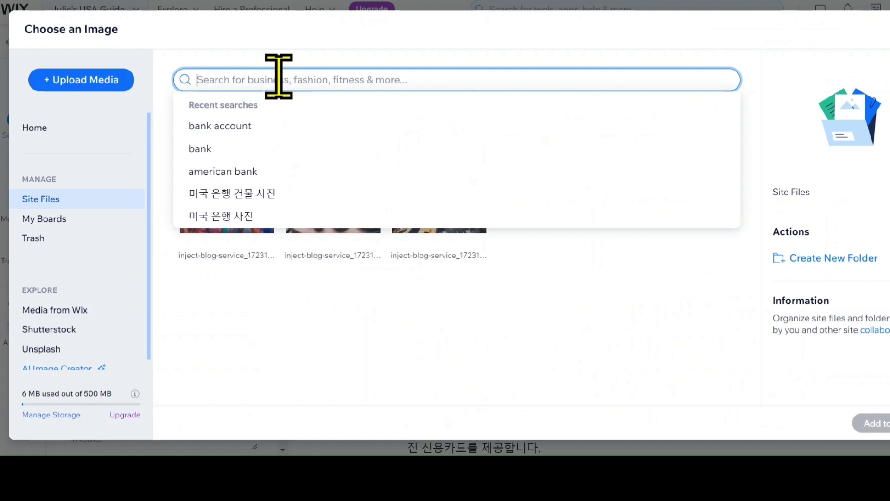
left_click(246, 127)
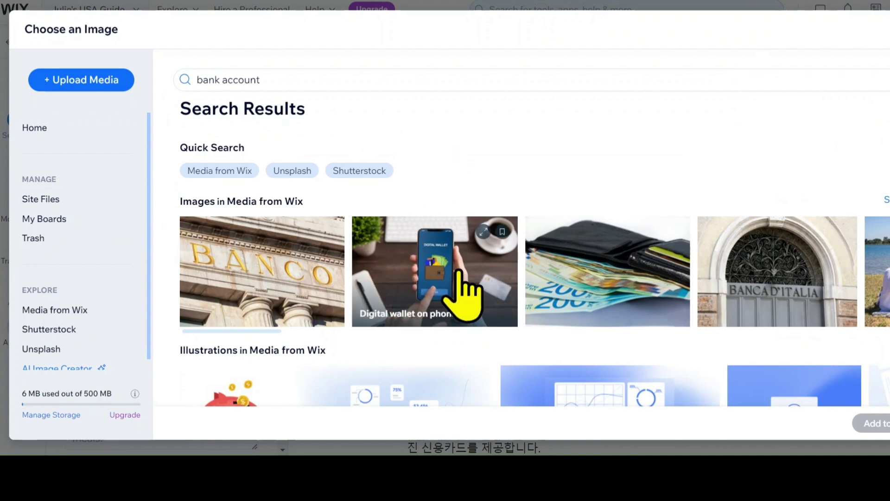
left_click(434, 296)
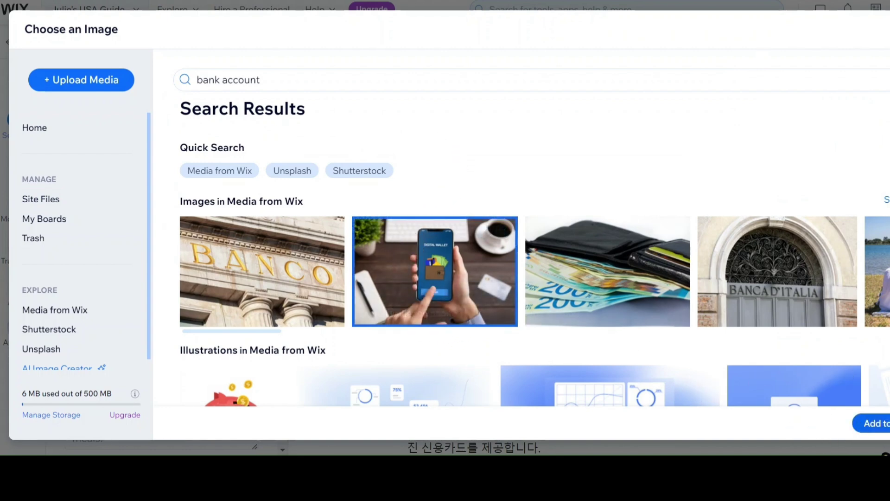
left_click(856, 423)
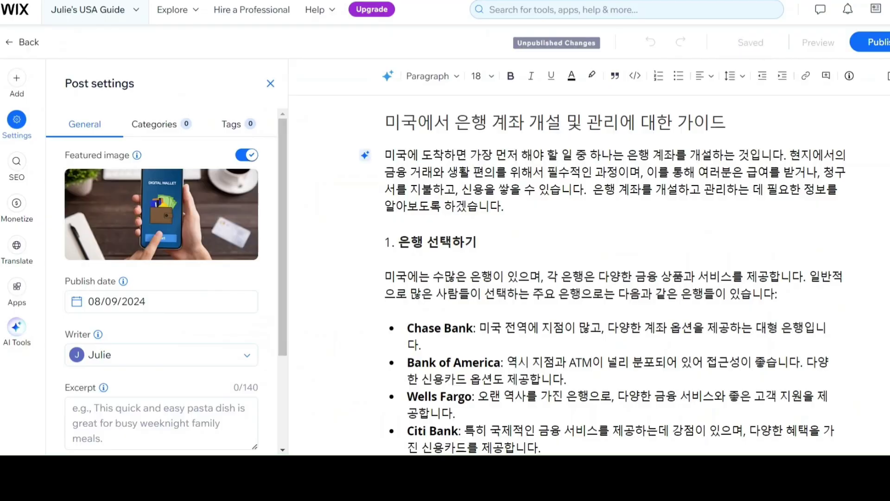
Publish the bank account guide with its new featured image and dismiss the site publishing notice
mouse_move(163, 228)
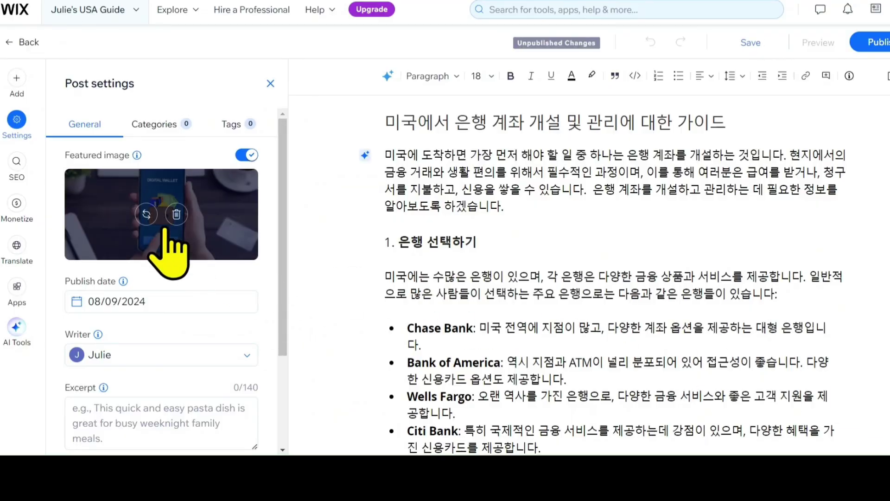
scroll(670, 244, "down", 15)
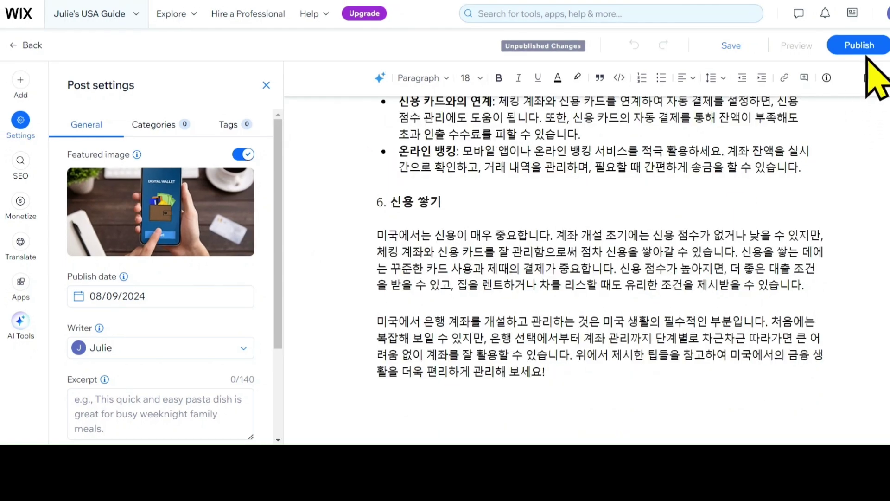
left_click(865, 45)
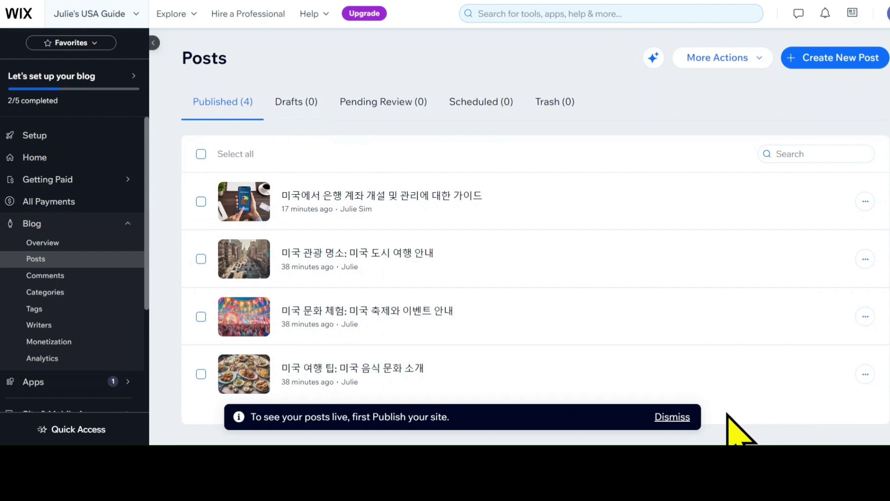
left_click(677, 419)
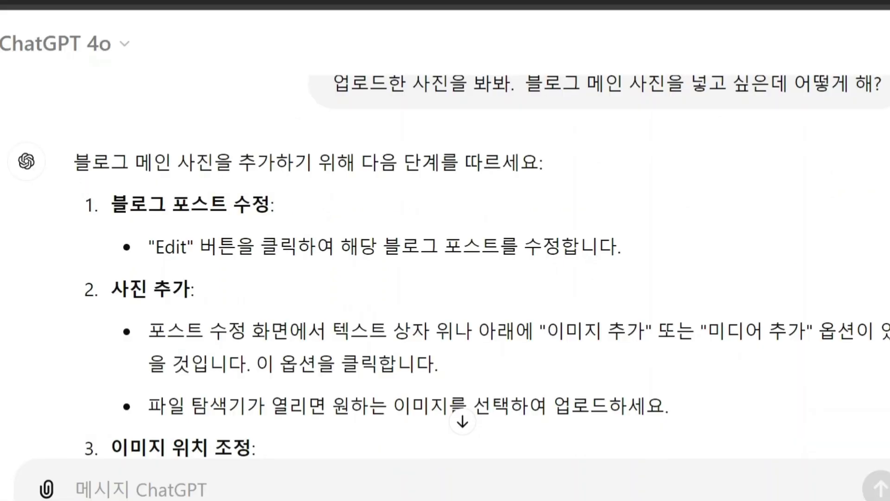
scroll(445, 250, "down", 1)
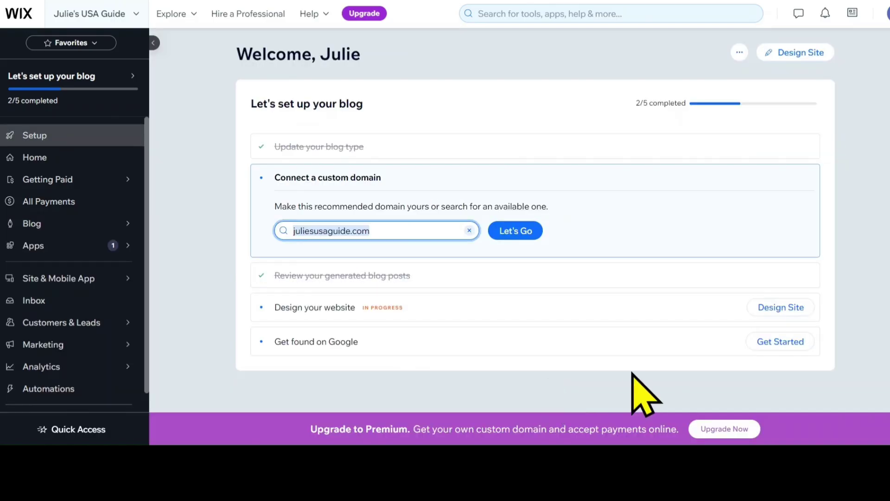
left_click(587, 413)
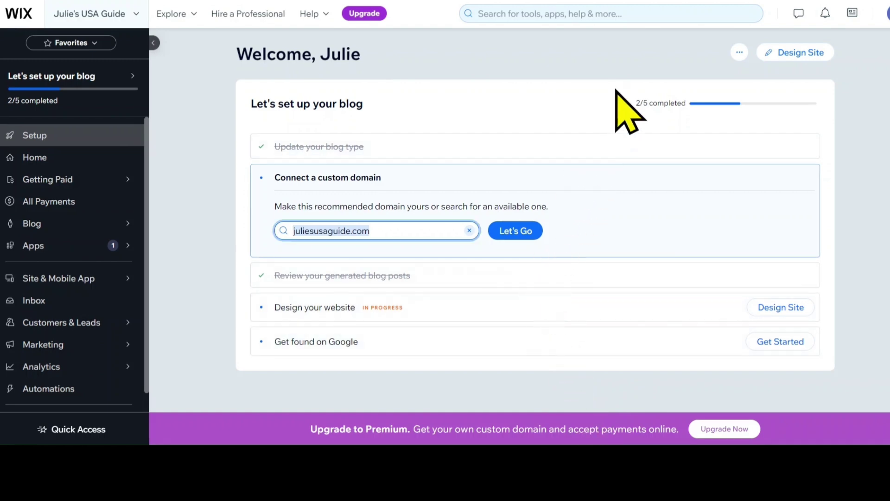
In Wix, start designing the website from the blog setup checklist and generate a design with AI
left_click(753, 309)
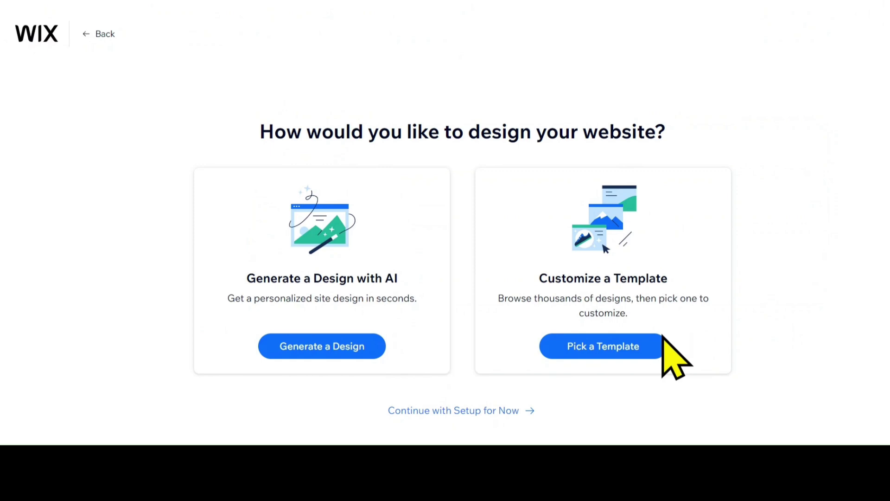
left_click(319, 349)
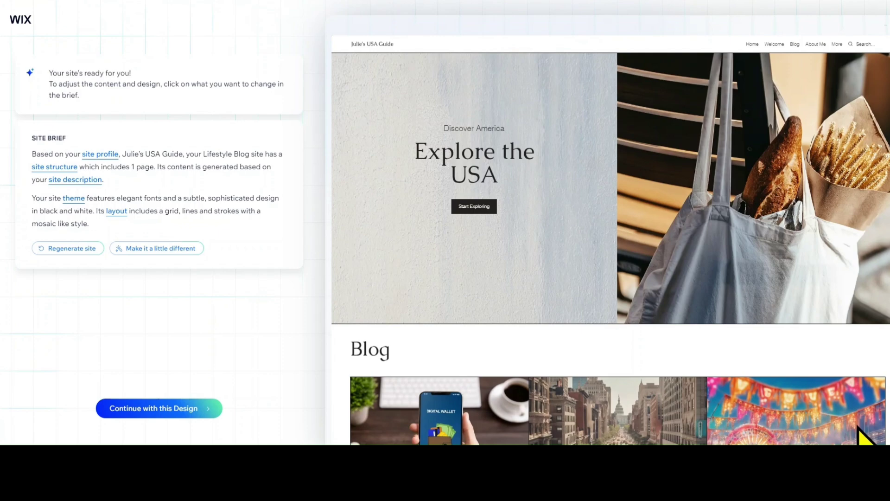
Review the generated homepage down to the footer, then accept the design and continue to the editor without choosing a domain
scroll(858, 426, "down", 5)
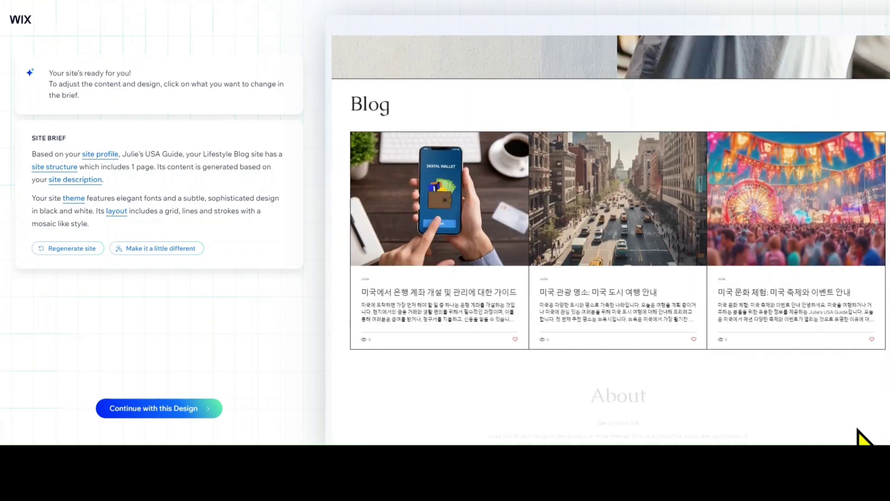
scroll(859, 437, "down", 2)
scroll(860, 438, "down", 3)
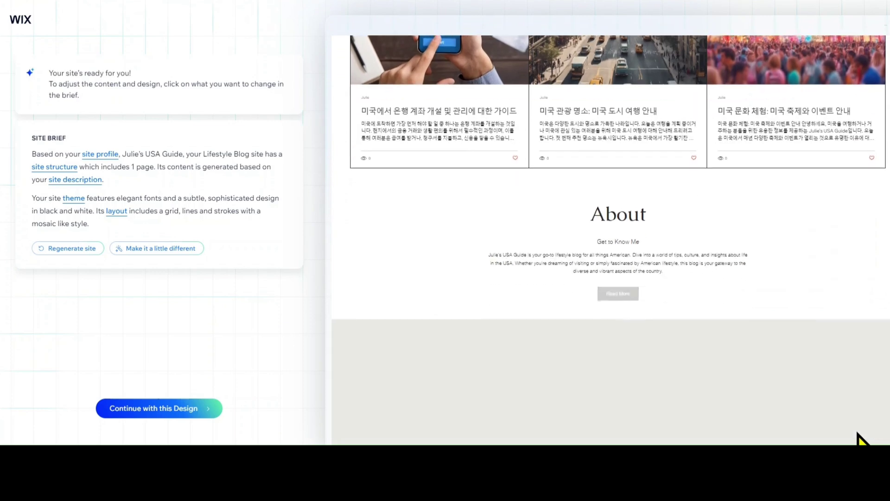
scroll(860, 438, "down", 3)
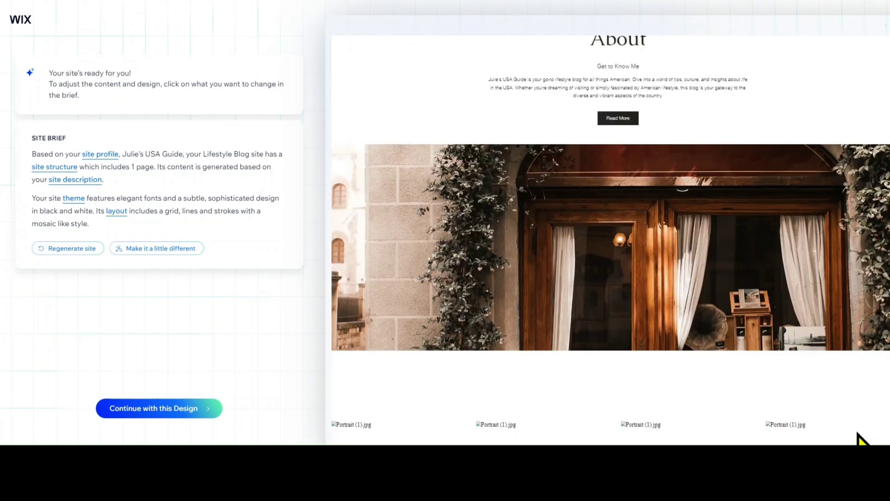
scroll(857, 433, "down", 5)
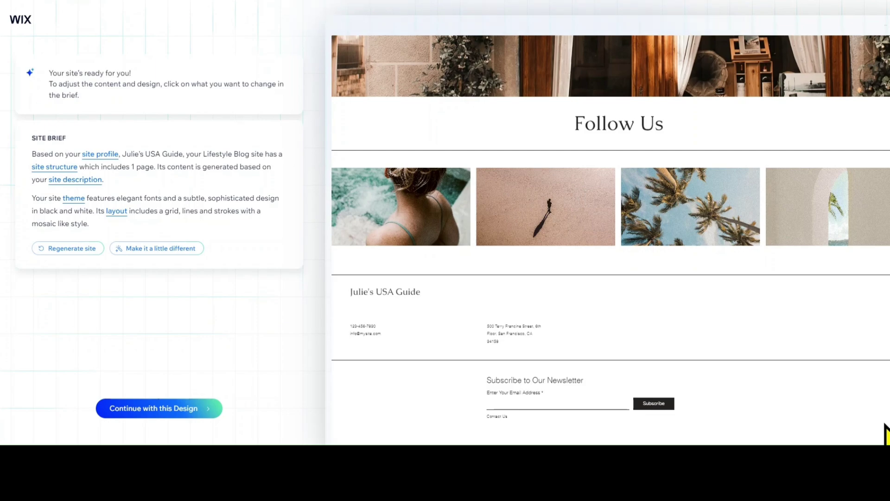
scroll(885, 434, "up", 8)
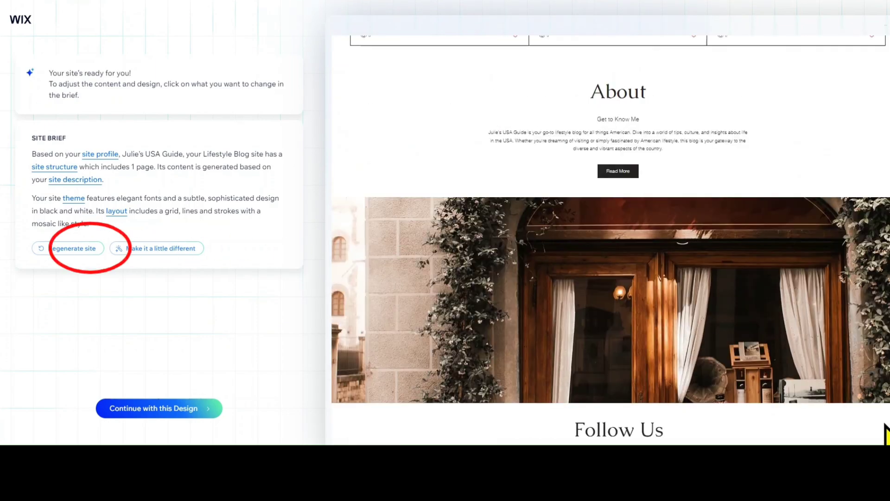
scroll(886, 433, "up", 6)
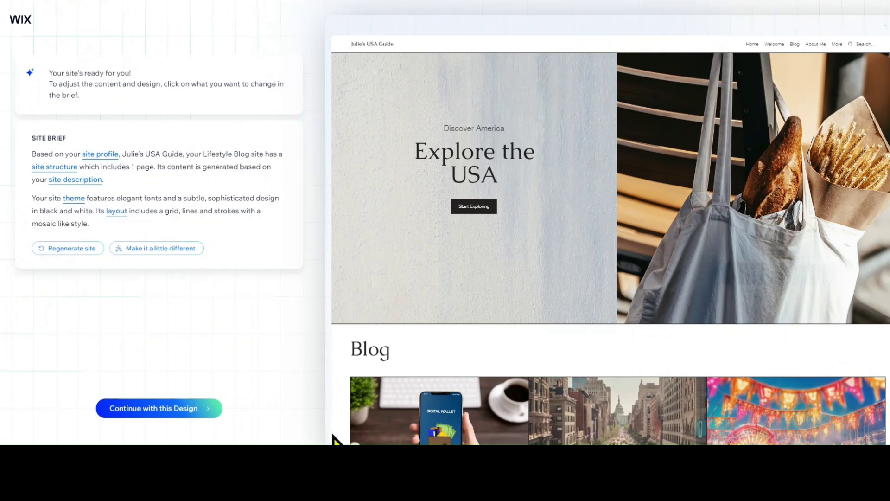
left_click(141, 407)
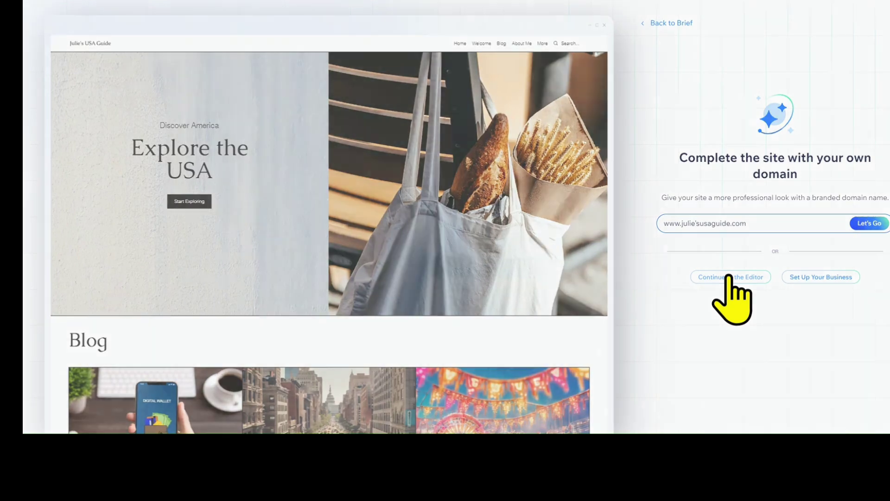
left_click(729, 276)
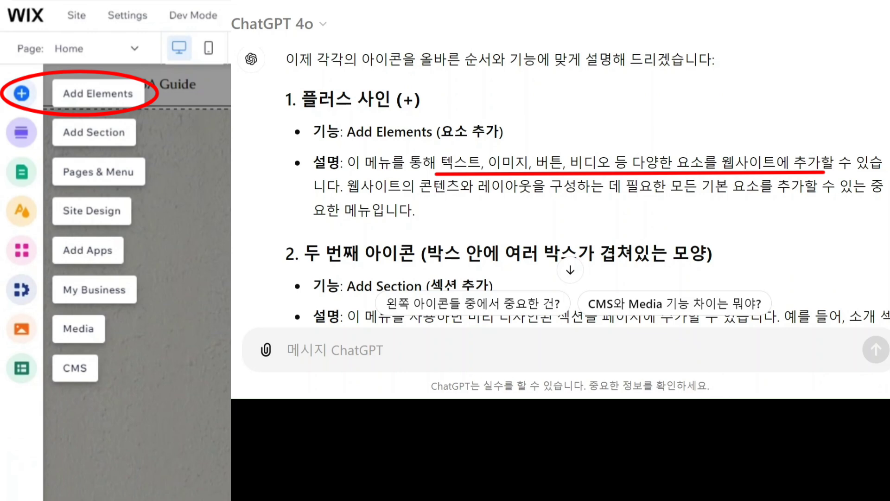
Switch to ChatGPT and read its explanation of the eight Wix editor menus, from Add Elements to CMS
scroll(587, 186, "down", 3)
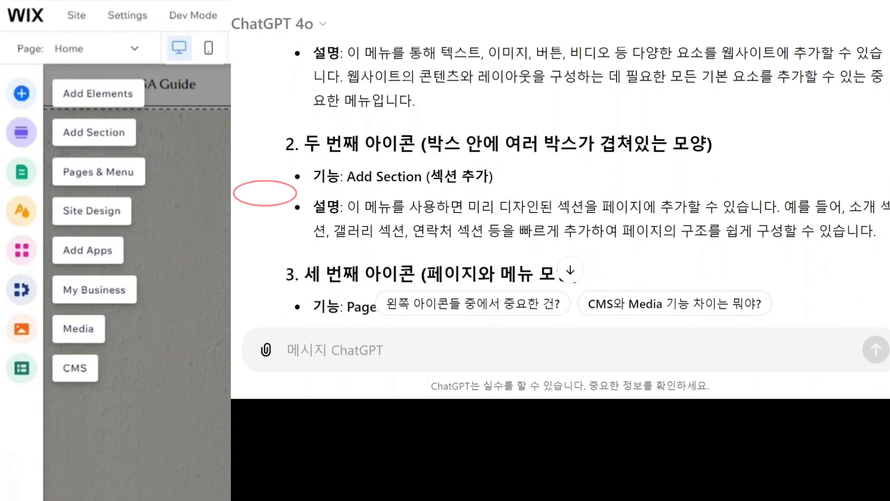
scroll(560, 185, "down", 2)
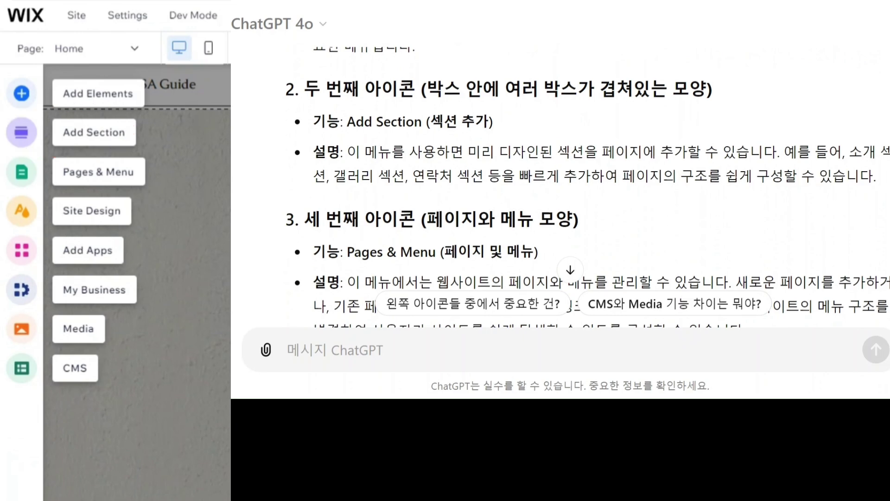
scroll(587, 185, "down", 5)
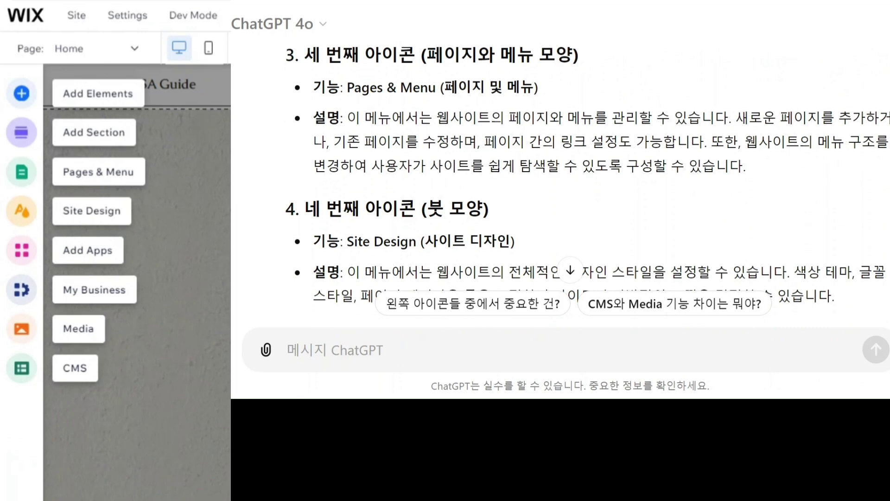
scroll(560, 186, "down", 5)
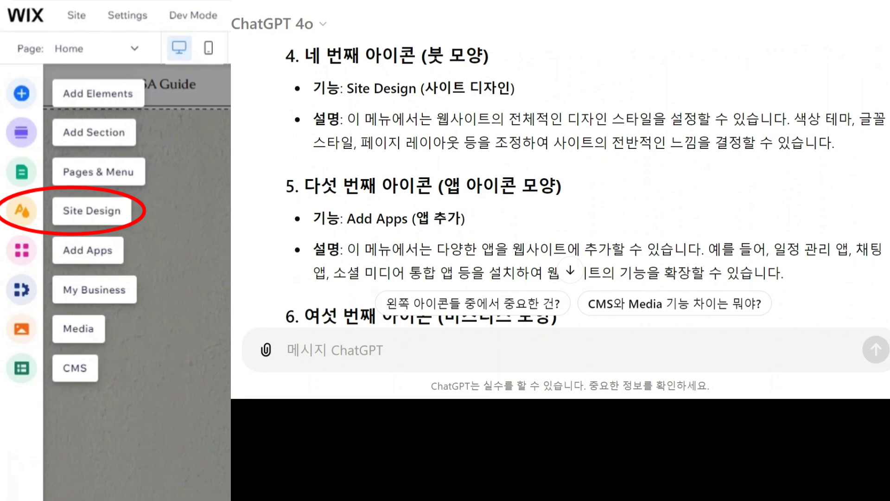
scroll(557, 186, "down", 3)
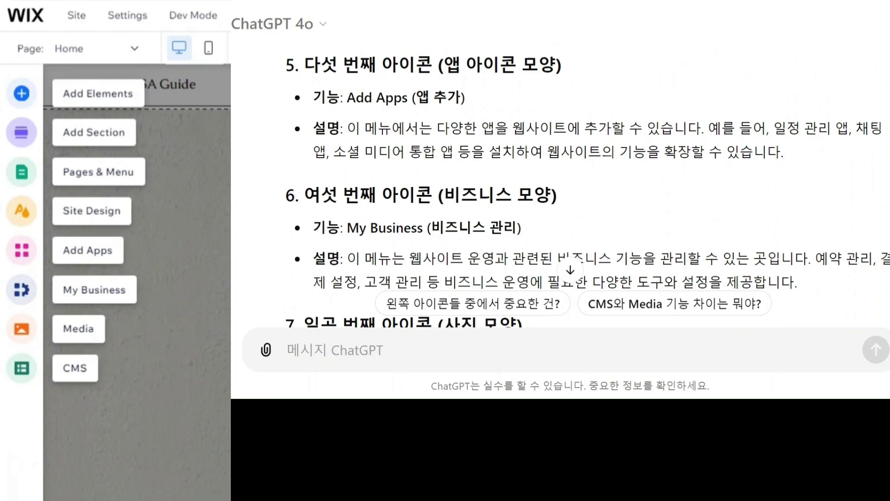
scroll(557, 185, "down", 3)
scroll(556, 185, "up", 1)
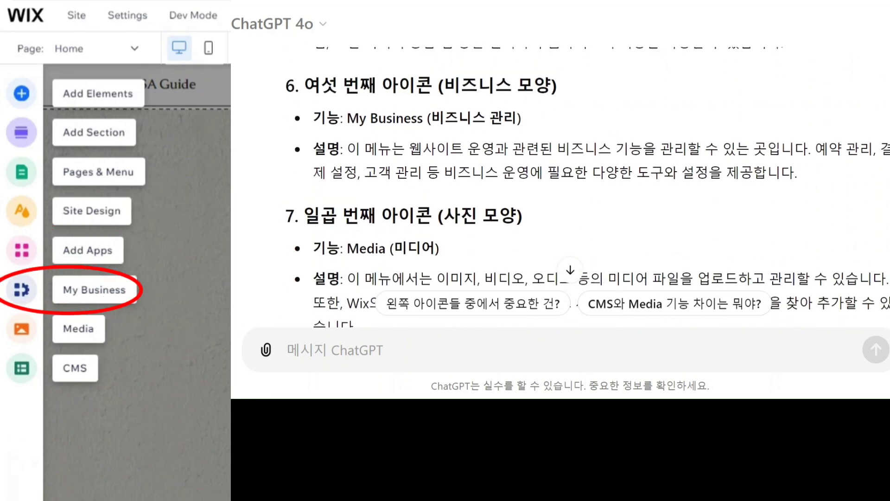
scroll(556, 186, "down", 1)
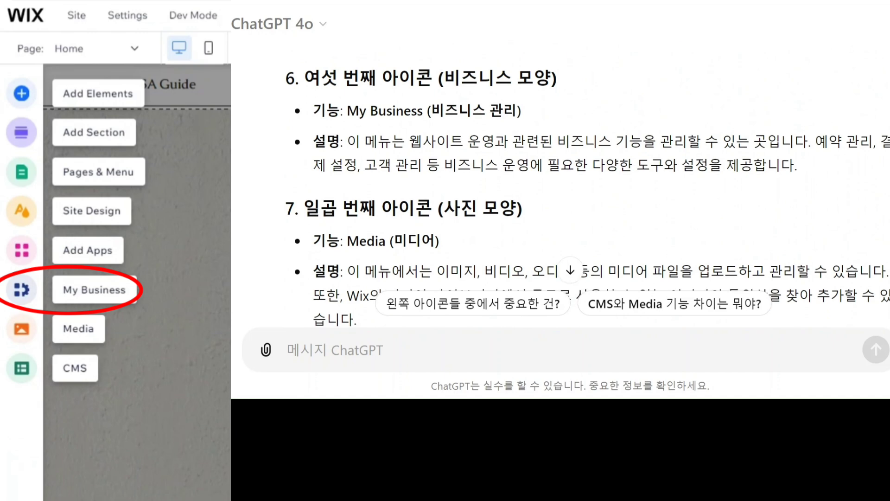
scroll(556, 185, "down", 4)
scroll(556, 185, "up", 2)
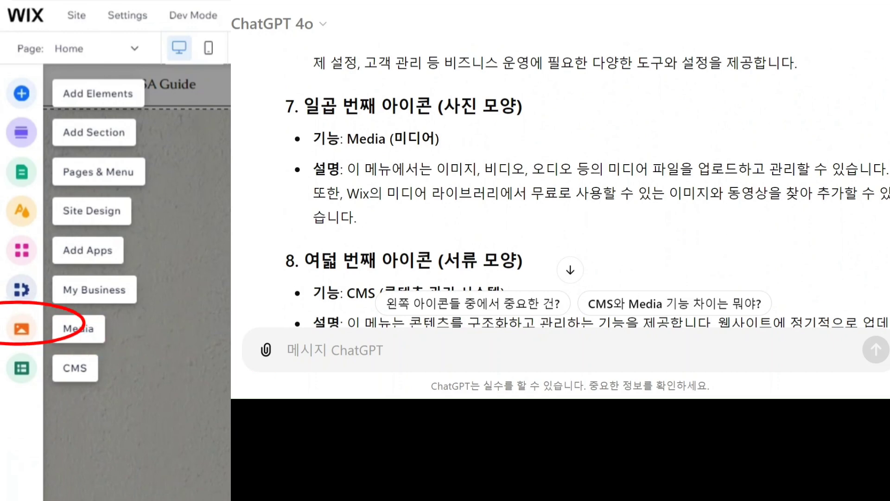
scroll(556, 185, "down", 1)
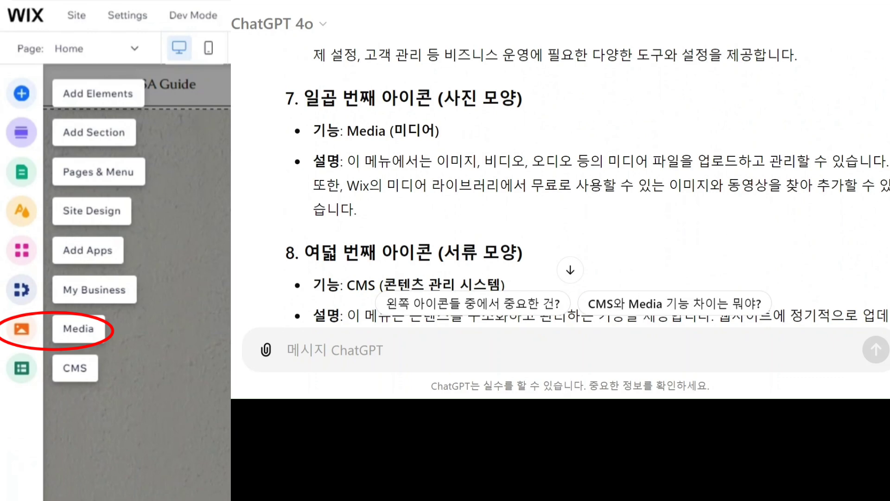
scroll(556, 185, "down", 3)
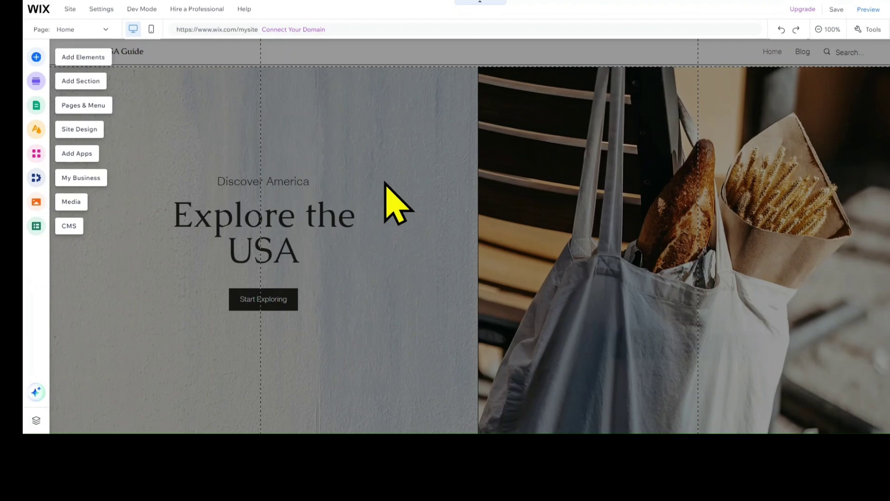
Back in the Wix editor, dismiss the menu introduction and look through the Home page's Blog, About and lower sections
left_click(488, 368)
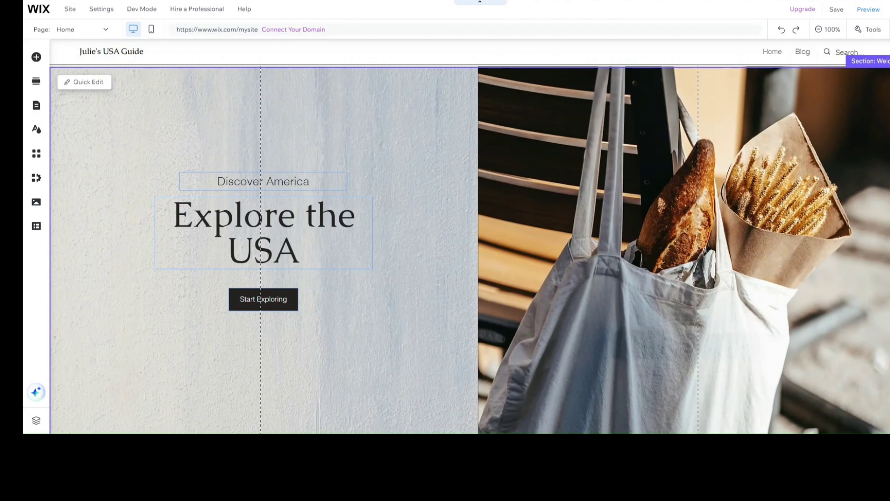
scroll(469, 235, "down", 7)
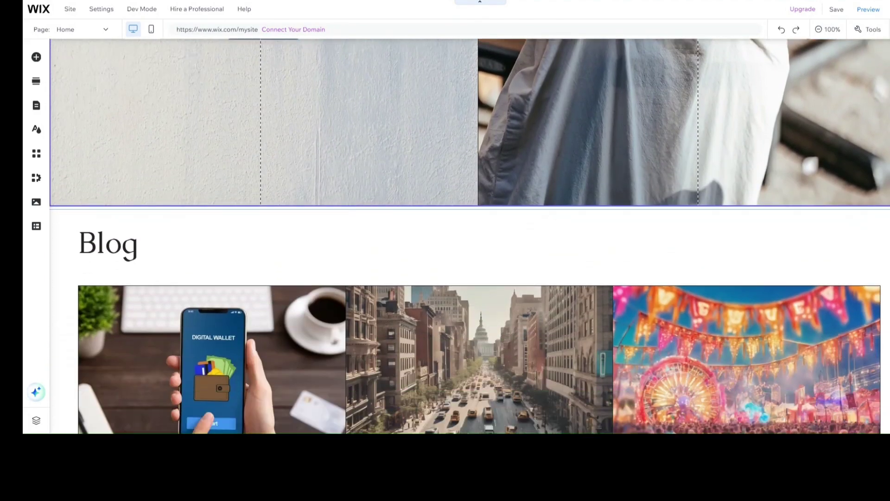
scroll(469, 235, "down", 7)
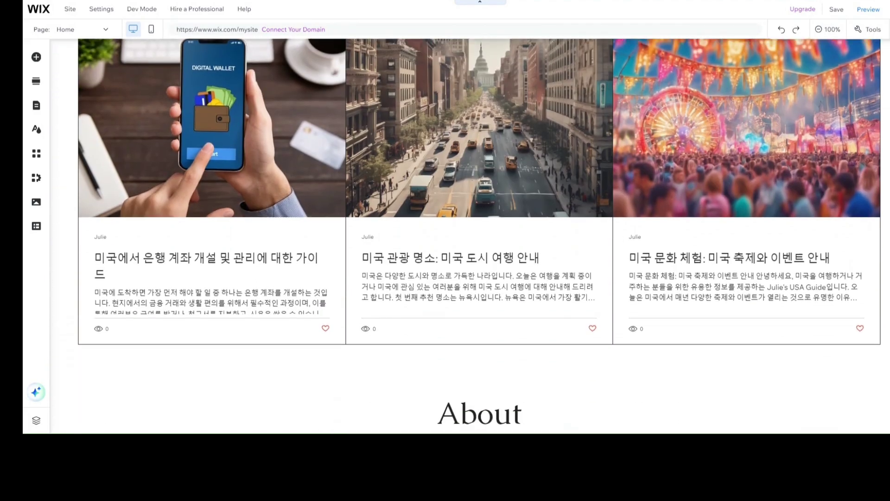
scroll(469, 235, "down", 4)
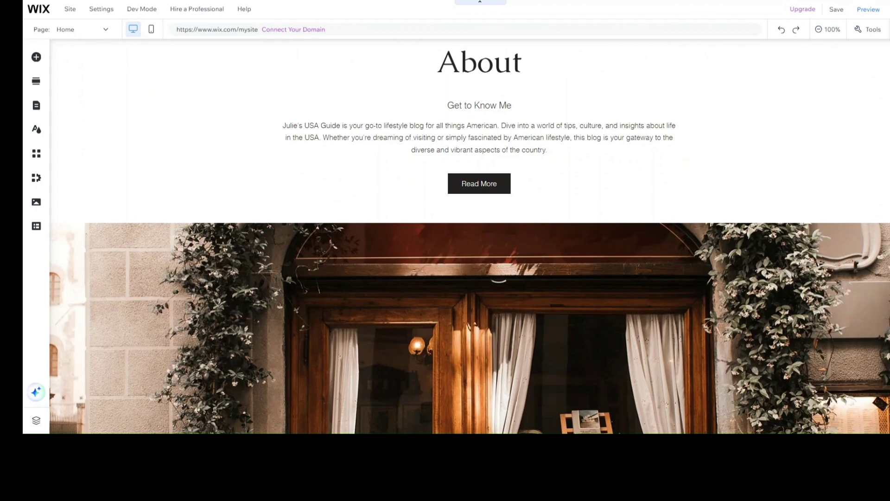
scroll(469, 235, "down", 5)
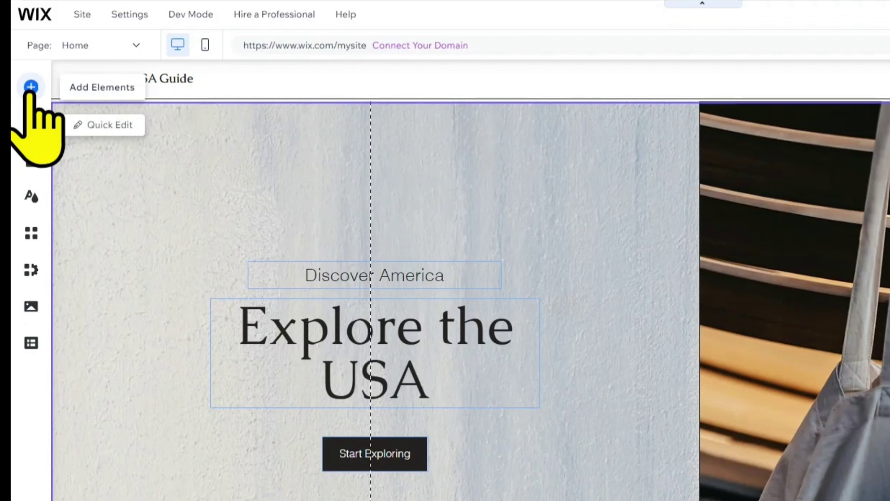
Examine the elements and the ready-made sections available for adding to the Home page
left_click(31, 87)
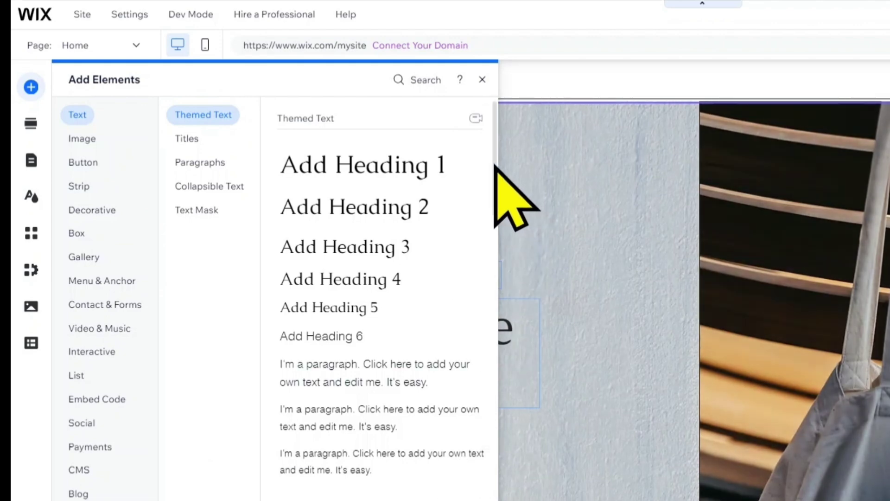
left_click_drag(495, 165, 503, 138)
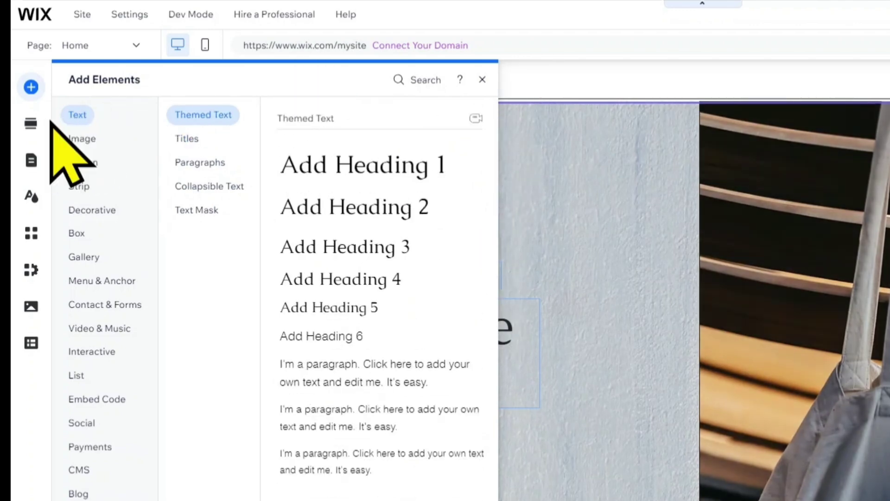
left_click(31, 123)
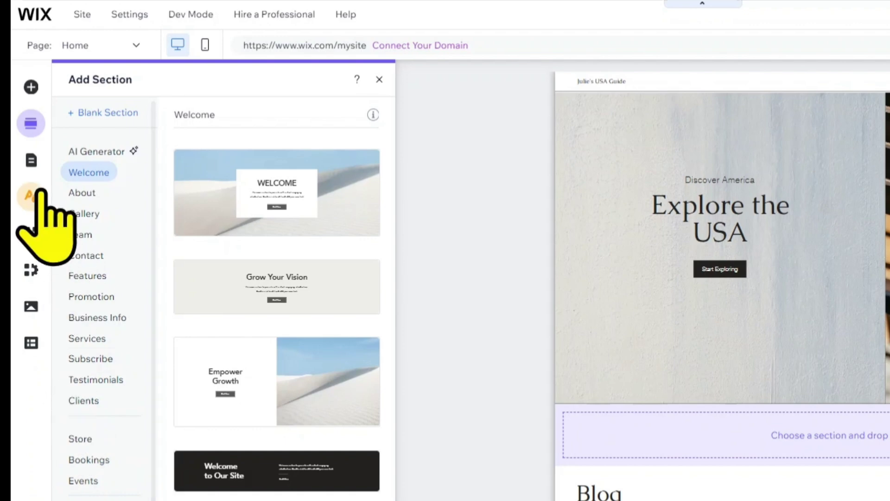
View the site menu pages and look through the blog's Blog and Post pages
left_click(31, 161)
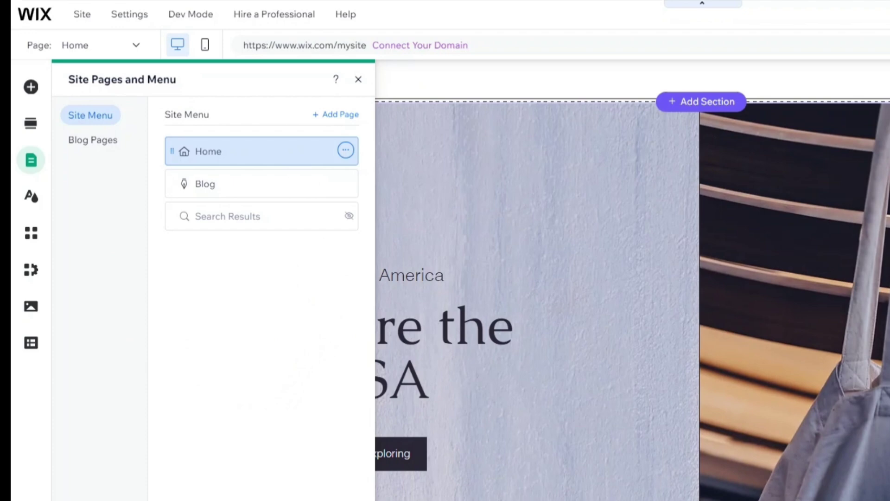
left_click(101, 148)
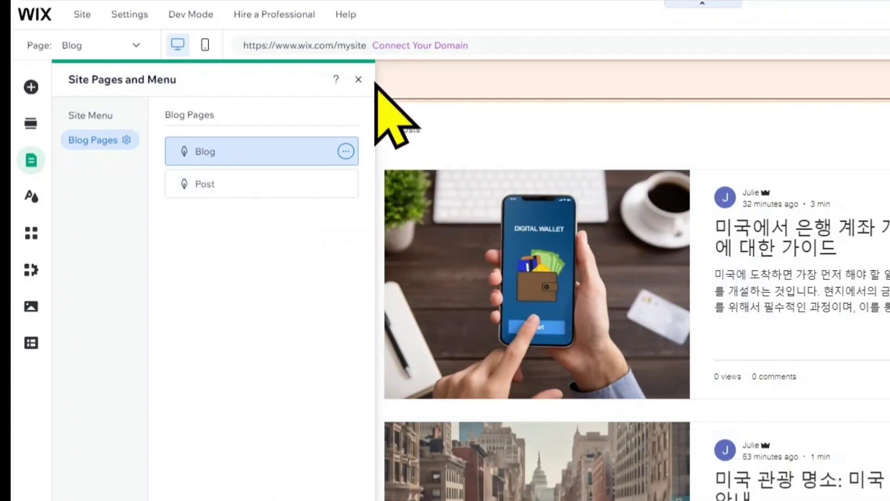
left_click(359, 79)
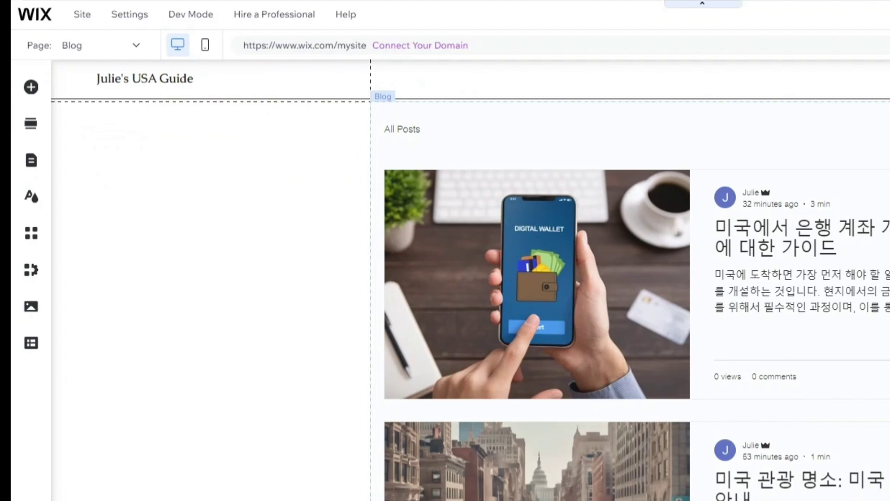
scroll(538, 278, "down", 12)
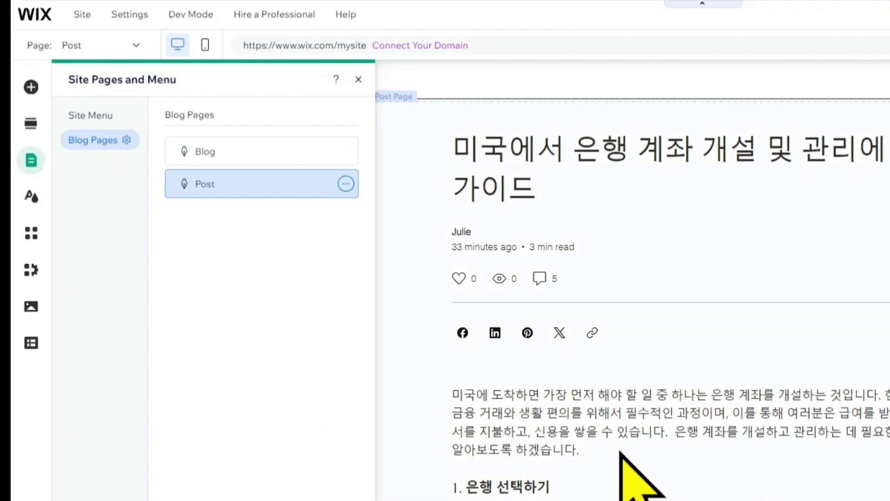
scroll(621, 452, "down", 9)
scroll(637, 478, "down", 20)
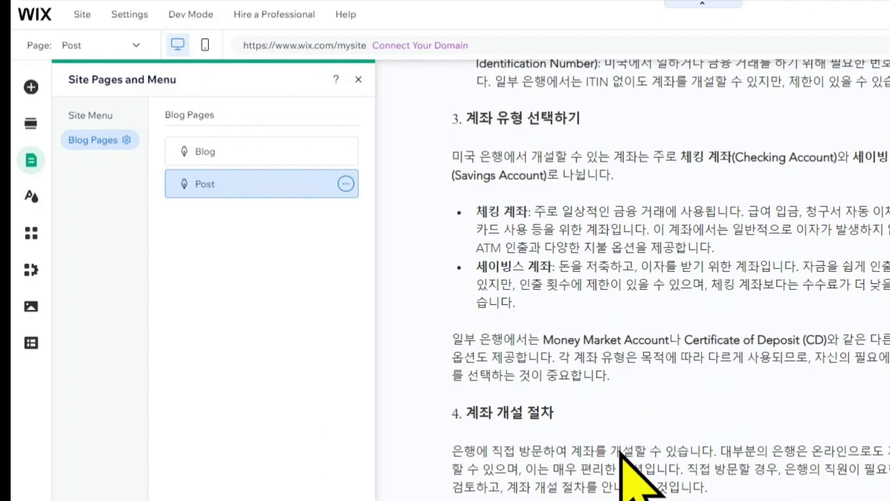
scroll(620, 451, "down", 10)
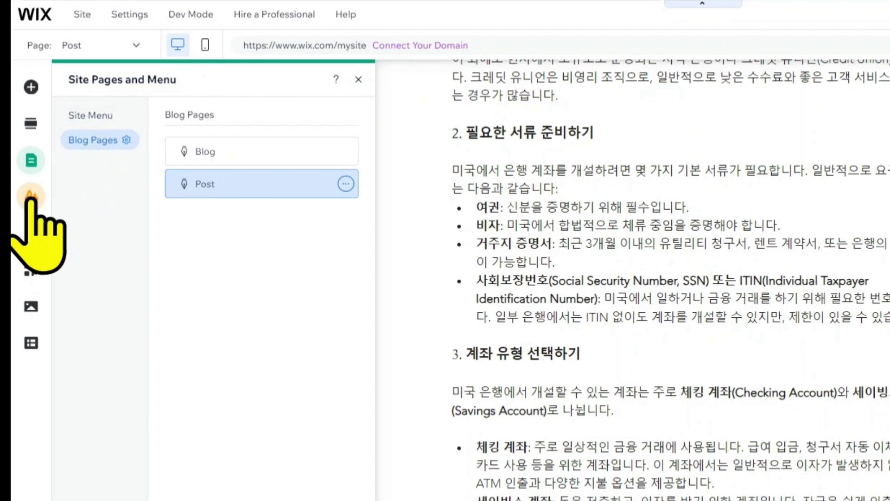
Look through the Site Design options and browse the Wix App Market's recommended, trending, team-picked and social apps
left_click(31, 197)
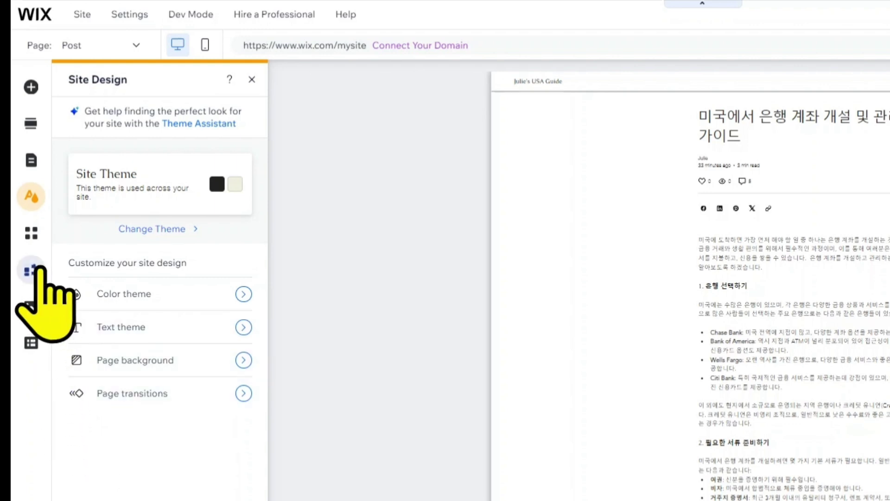
left_click(31, 232)
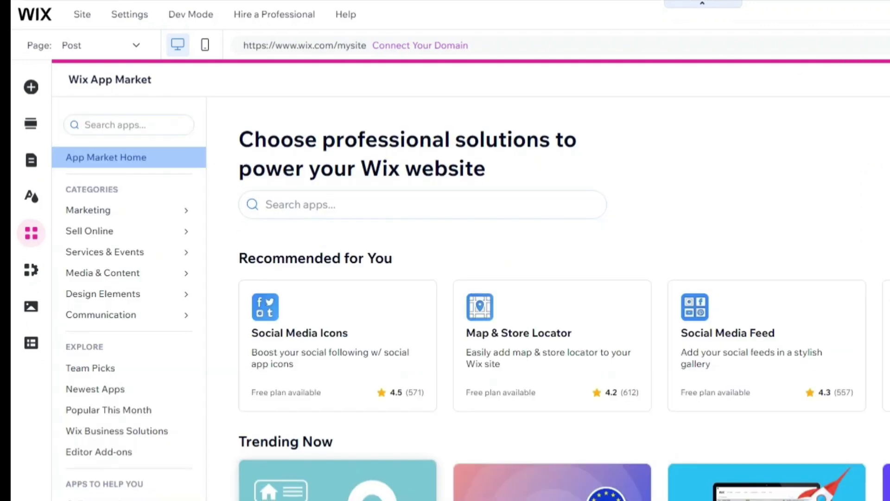
scroll(639, 468, "down", 3)
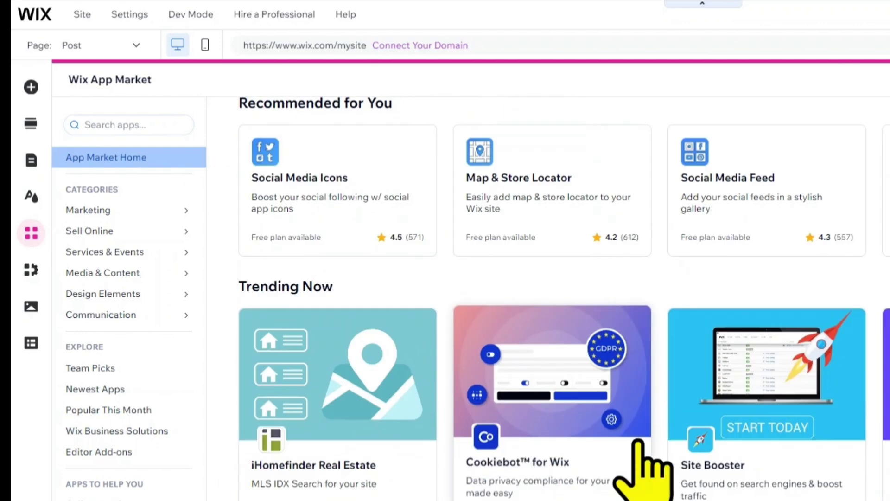
scroll(638, 442, "down", 4)
scroll(642, 468, "down", 9)
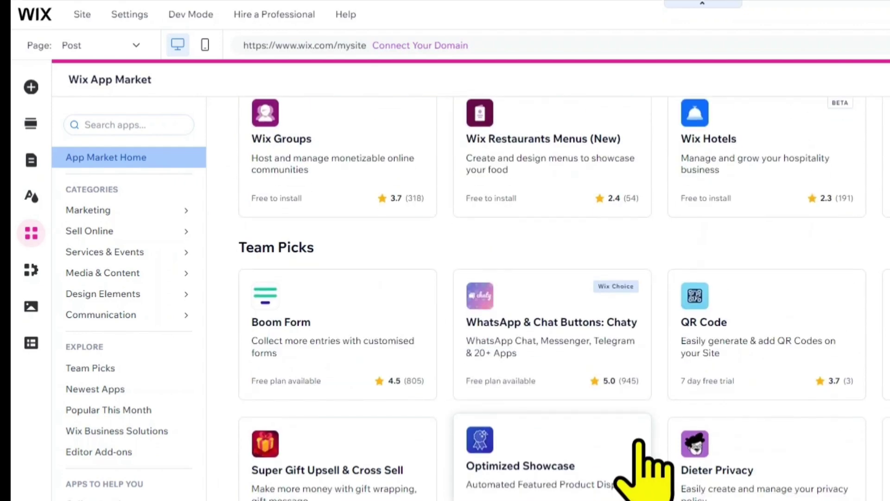
scroll(640, 441, "down", 7)
scroll(640, 439, "down", 7)
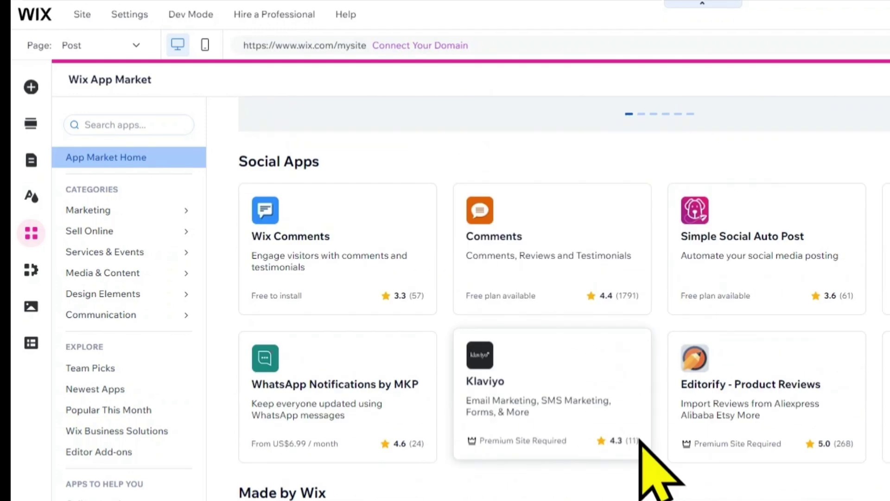
scroll(642, 468, "down", 2)
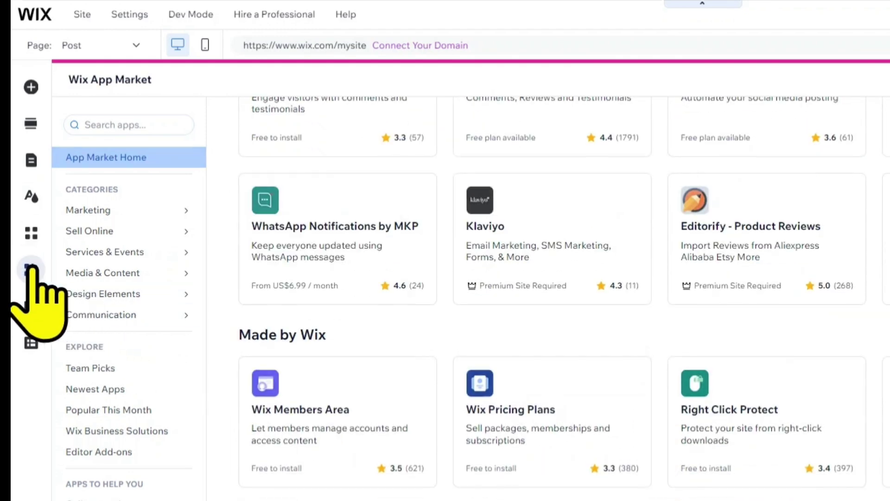
Examine the Wix Blog management options, the available site media and stock images and videos, and the CMS section
left_click(31, 269)
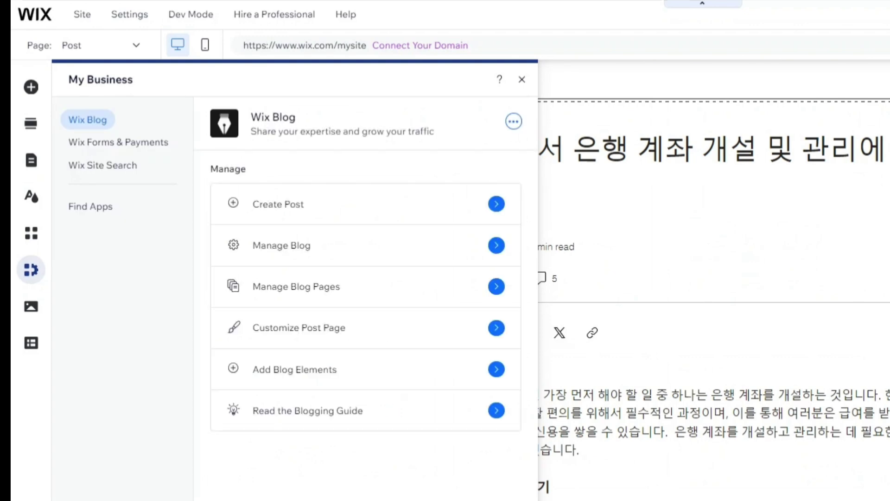
left_click(30, 306)
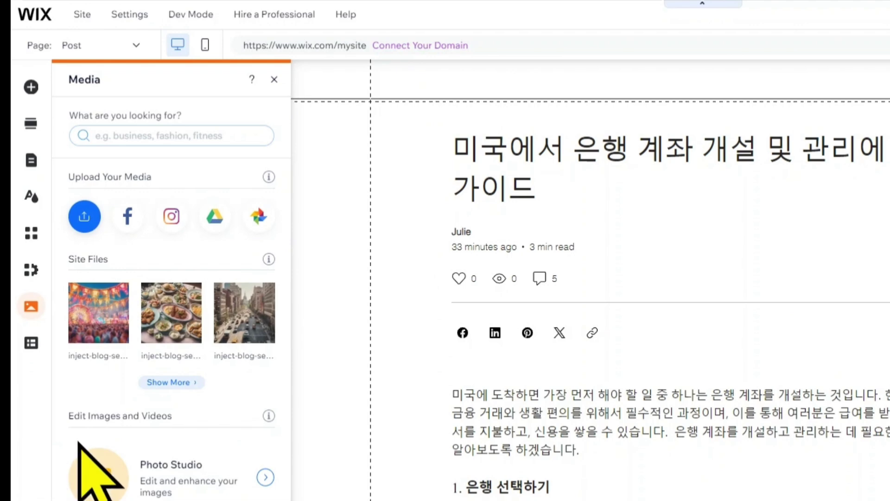
scroll(116, 468, "down", 5)
scroll(211, 431, "down", 8)
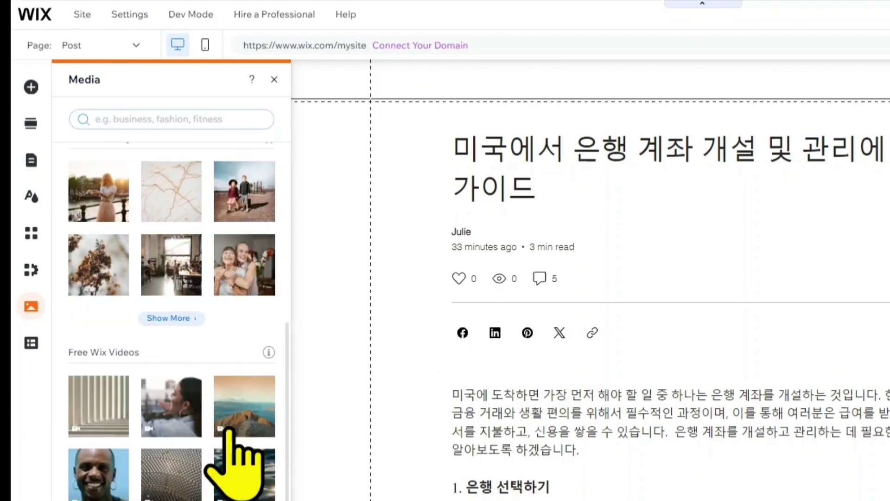
mouse_move(231, 425)
scroll(231, 429, "down", 2)
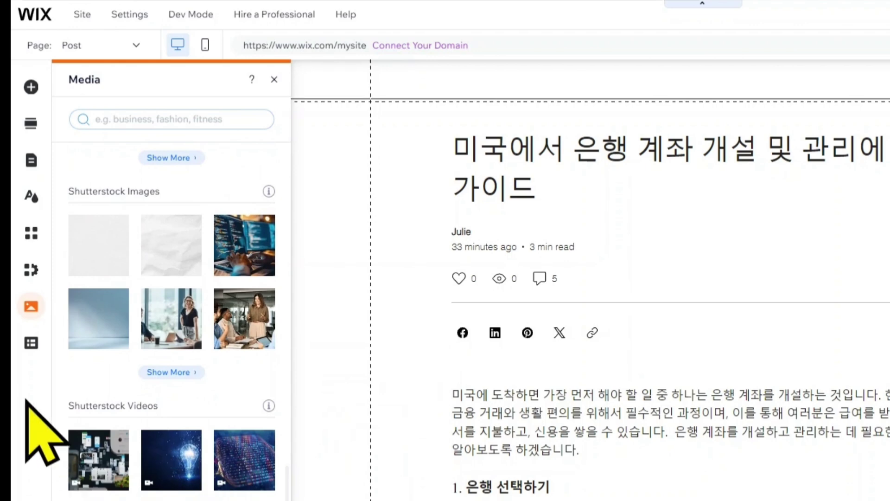
left_click(31, 342)
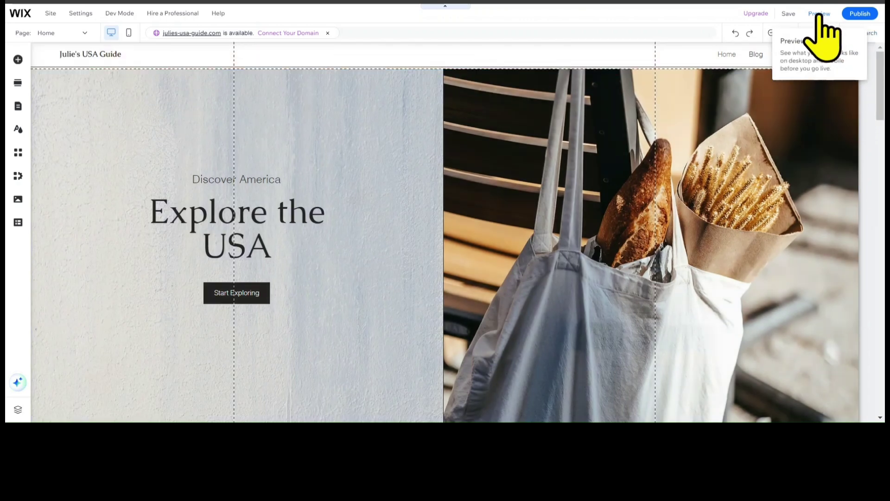
Preview the site and read the Korean guide post on opening and managing a US bank account through to its related posts
left_click(818, 14)
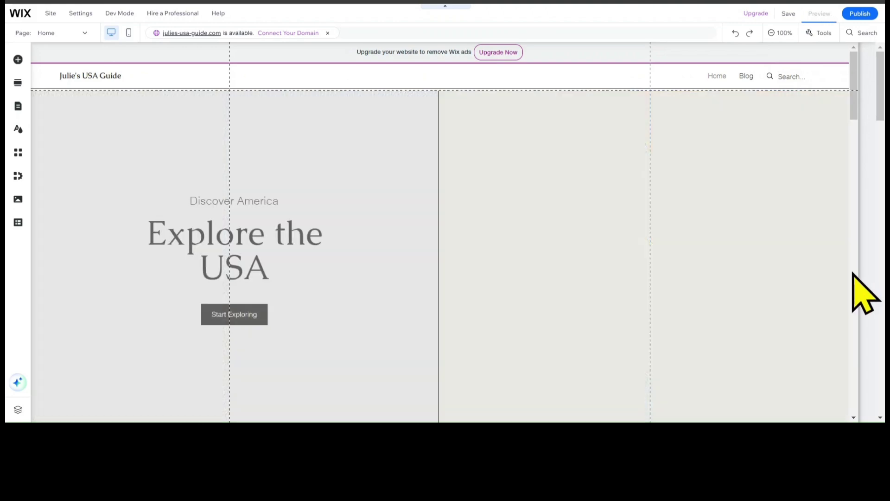
scroll(287, 250, "down", 10)
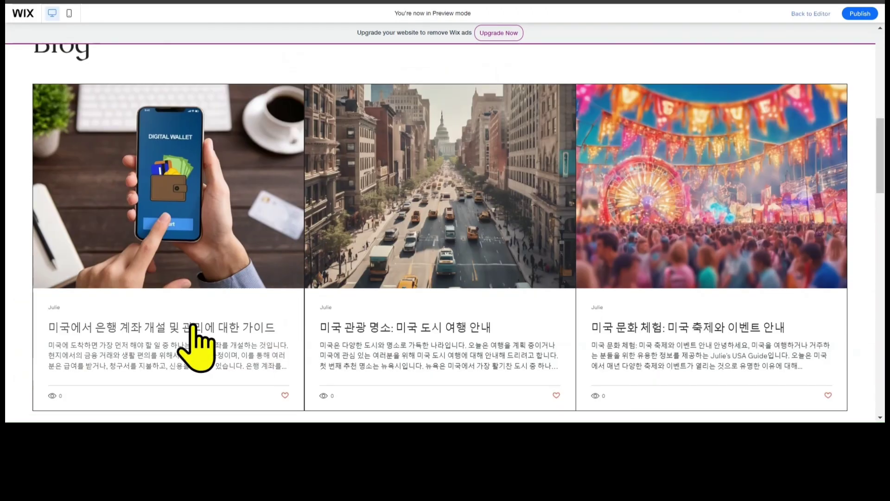
left_click(197, 348)
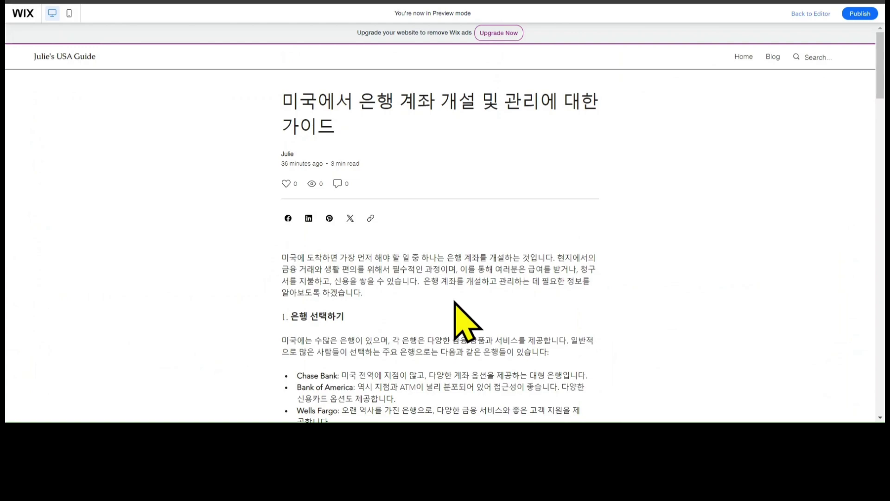
scroll(456, 306, "down", 5)
scroll(457, 306, "down", 2)
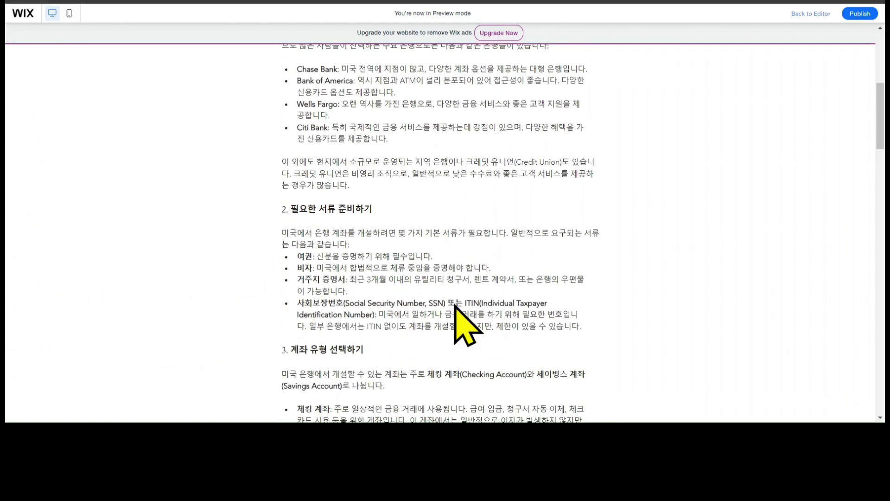
scroll(465, 327, "down", 1)
scroll(455, 307, "down", 5)
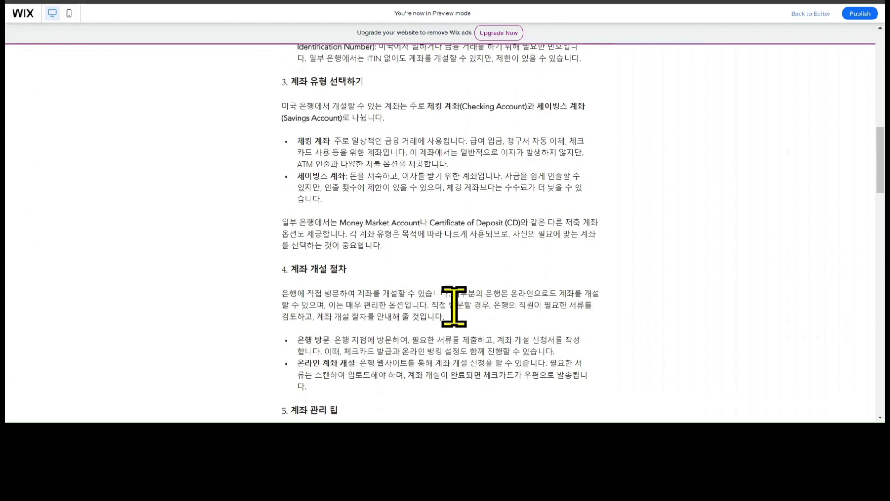
scroll(454, 305, "down", 12)
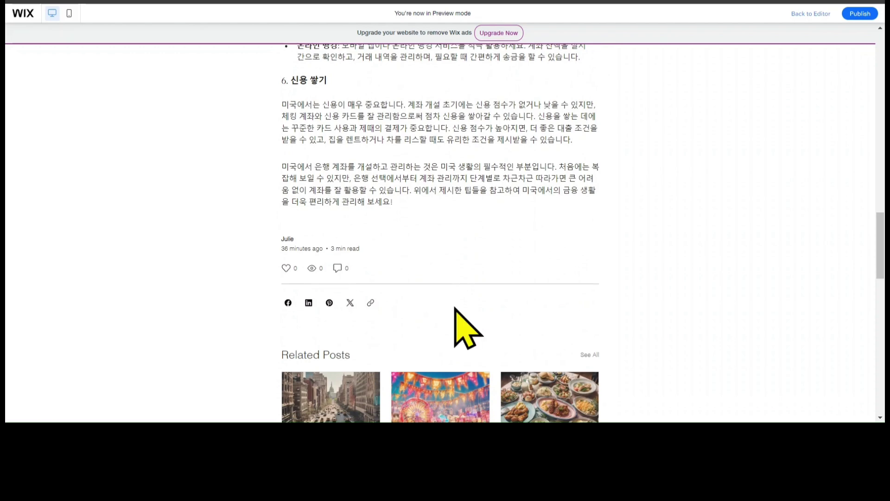
scroll(456, 308, "down", 3)
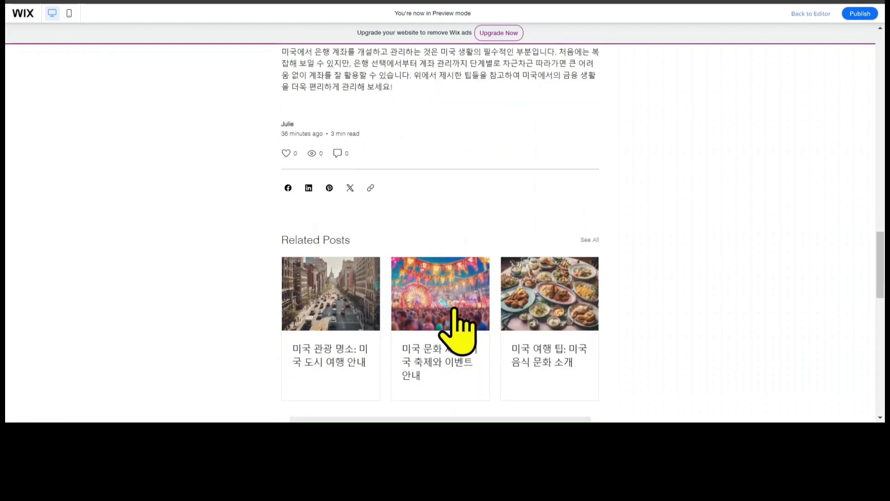
scroll(456, 324, "up", 1)
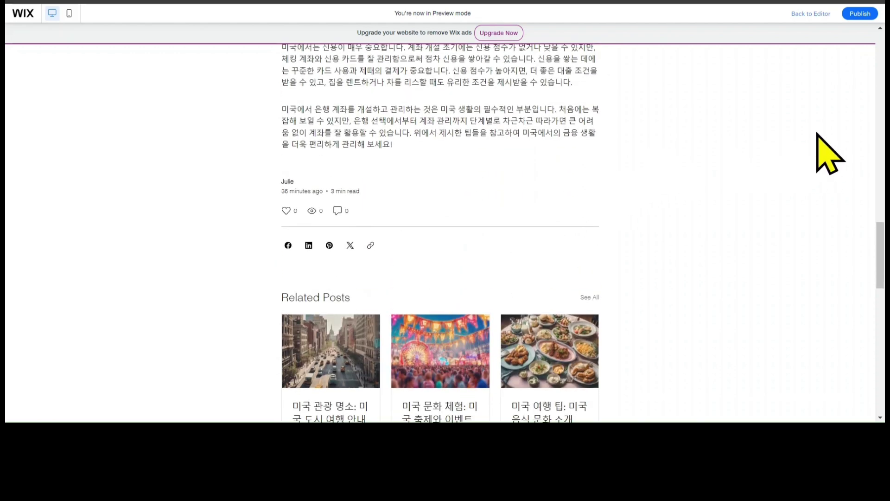
Return from the preview to the editor, publish the site and close the publishing dialog
left_click(824, 13)
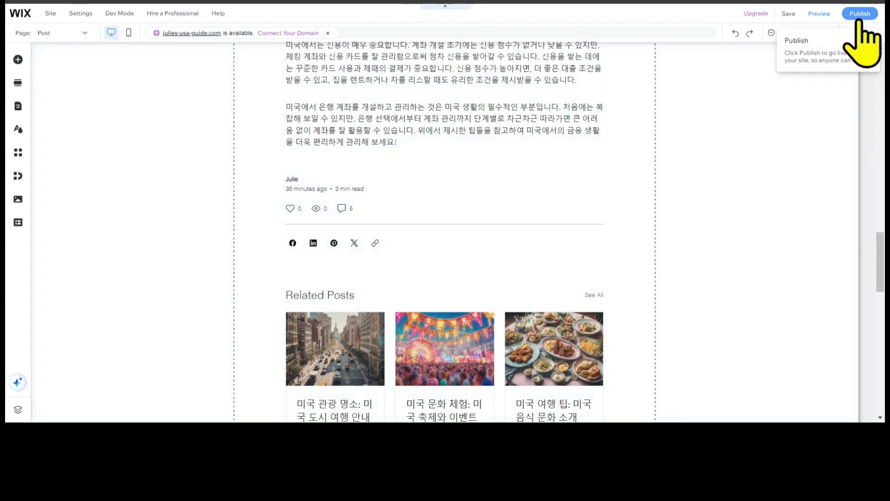
left_click(858, 14)
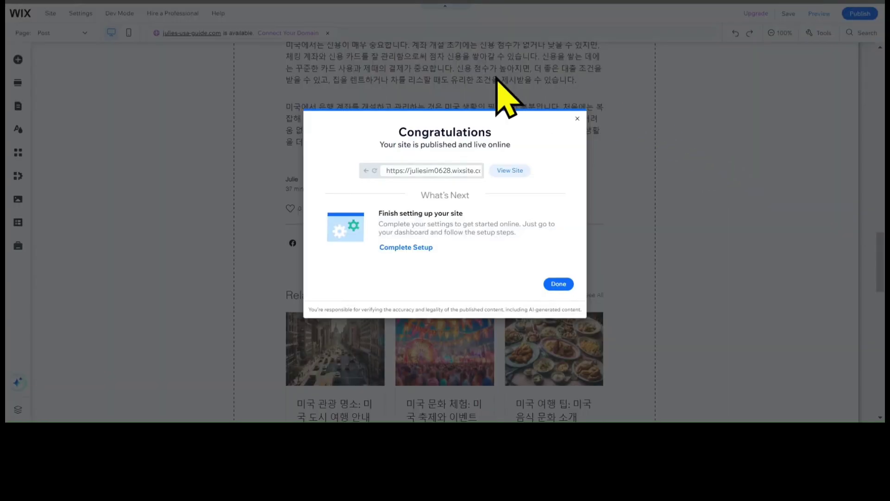
left_click(558, 283)
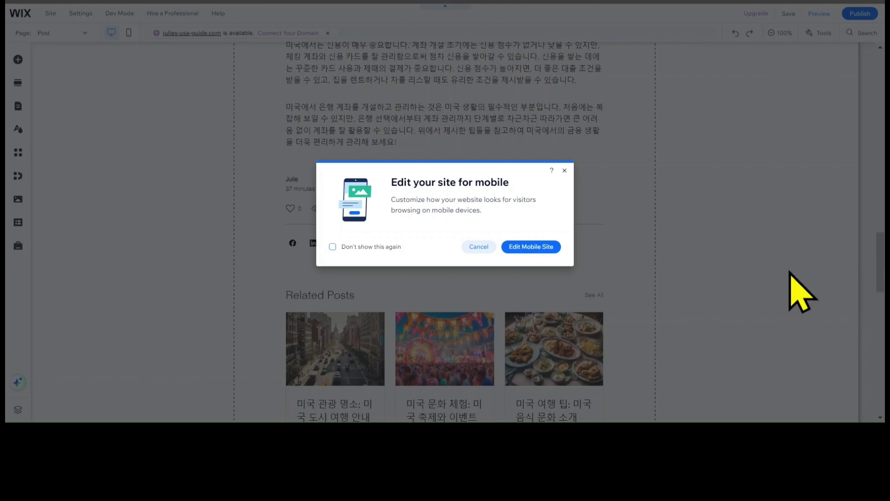
Switch to editing the mobile site and review the mobile layout of the bank account post, including its related posts and comments
left_click(541, 248)
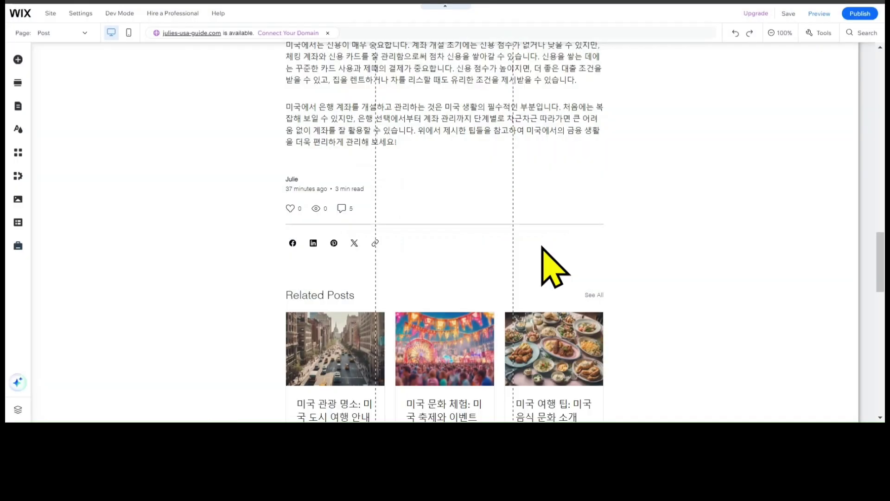
left_click(128, 33)
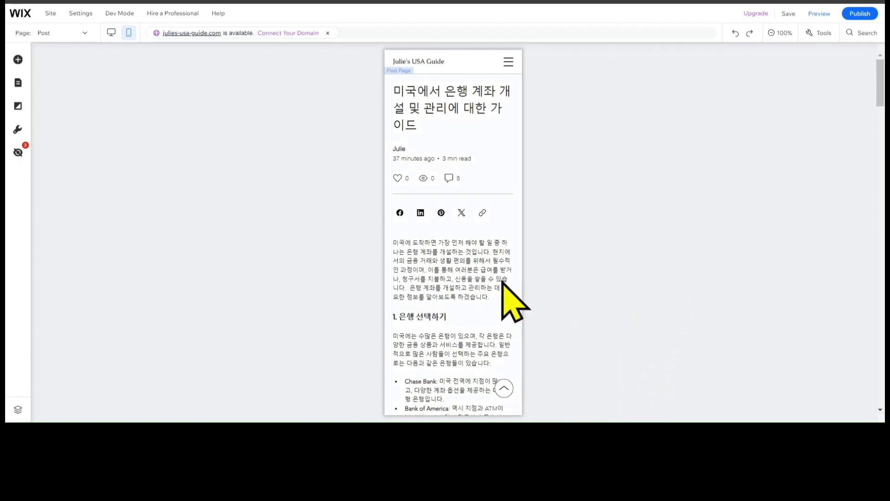
scroll(502, 282, "down", 5)
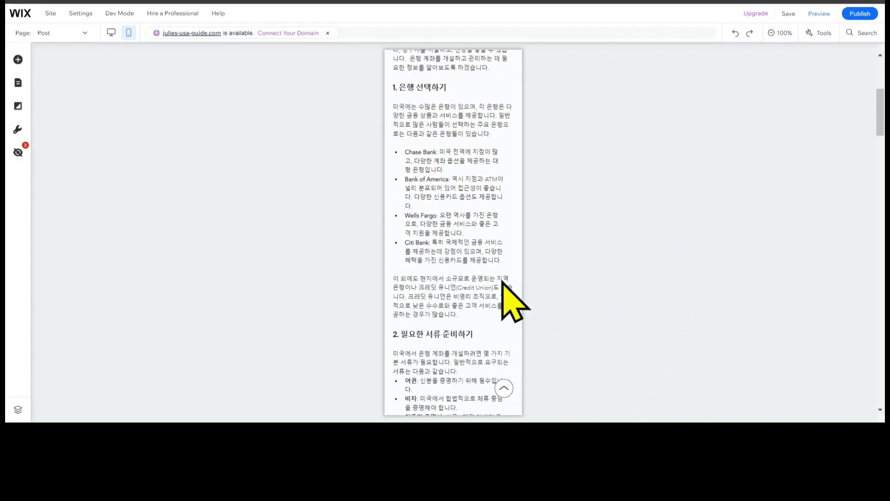
scroll(502, 282, "down", 5)
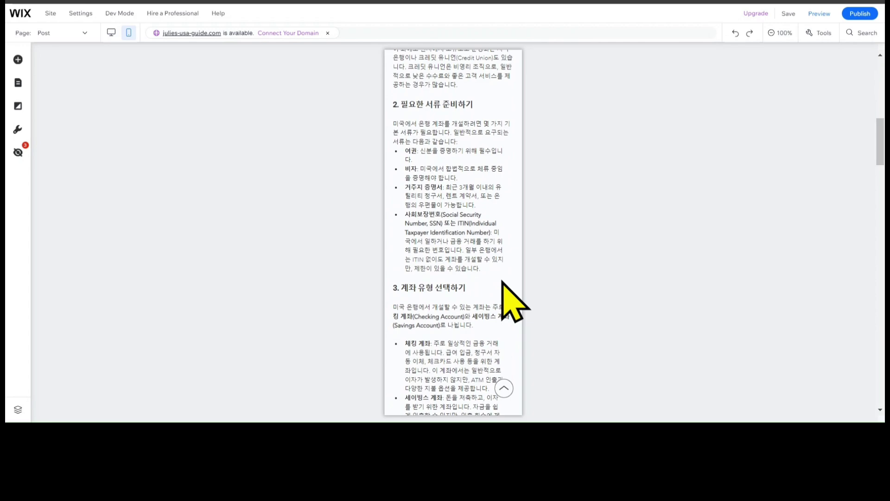
scroll(502, 281, "down", 5)
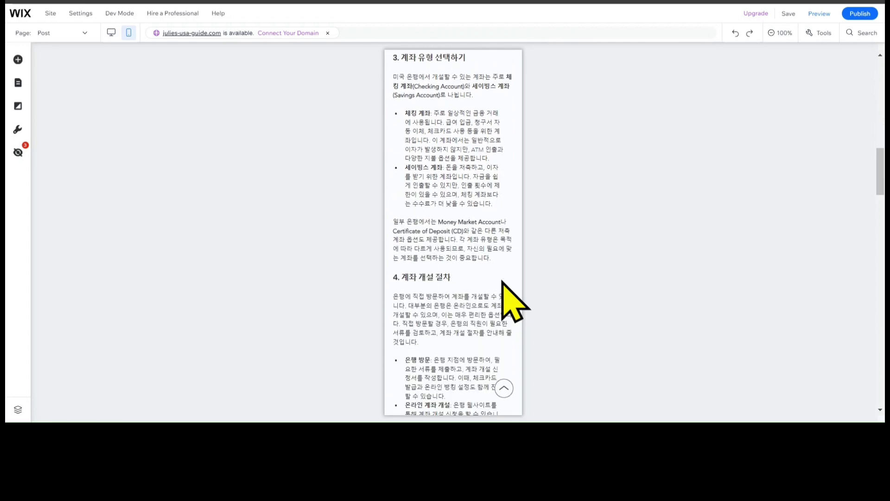
scroll(502, 281, "down", 6)
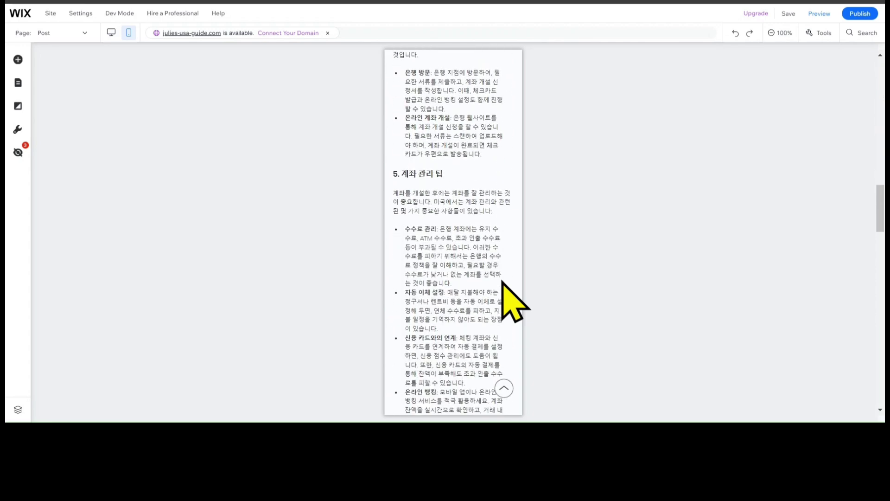
scroll(502, 281, "down", 6)
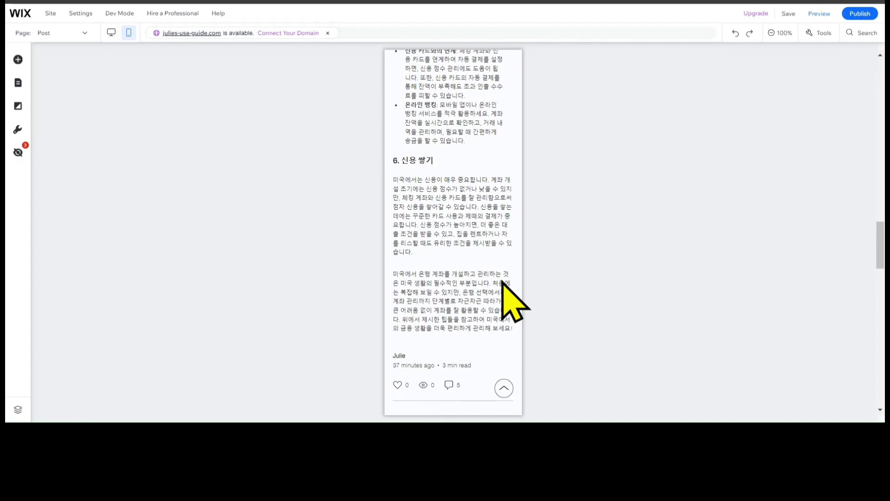
scroll(502, 281, "down", 6)
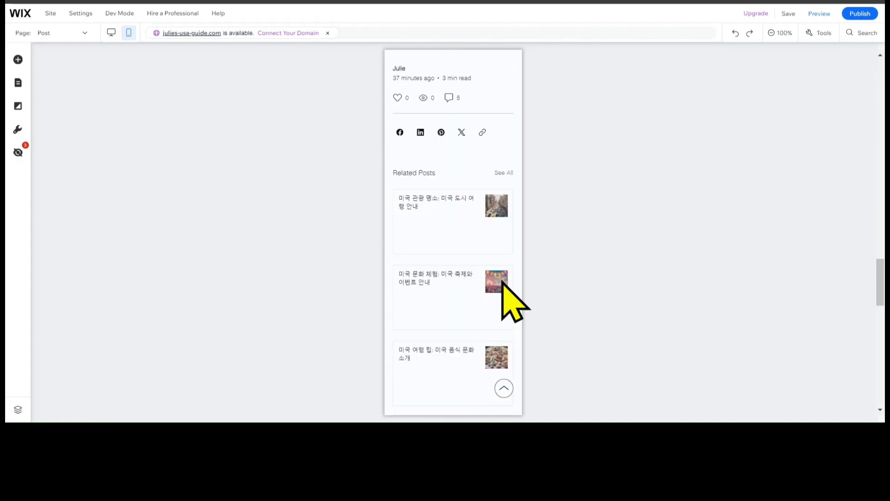
scroll(502, 281, "down", 6)
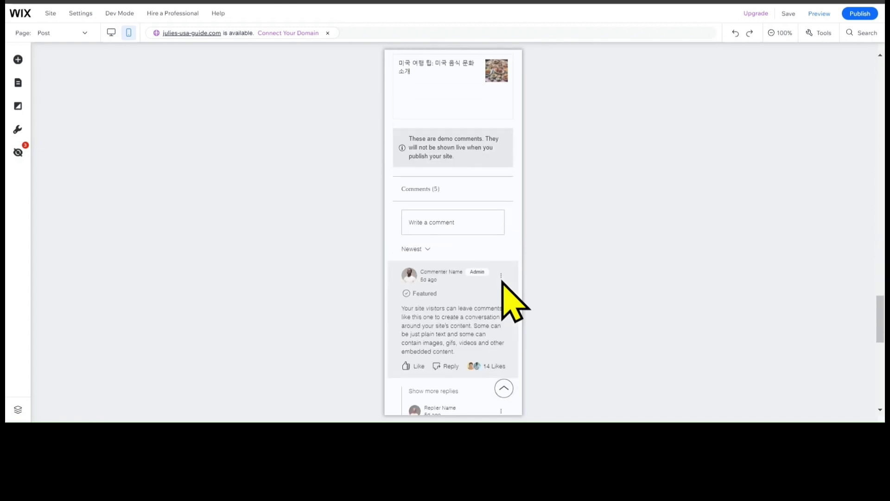
scroll(502, 281, "down", 5)
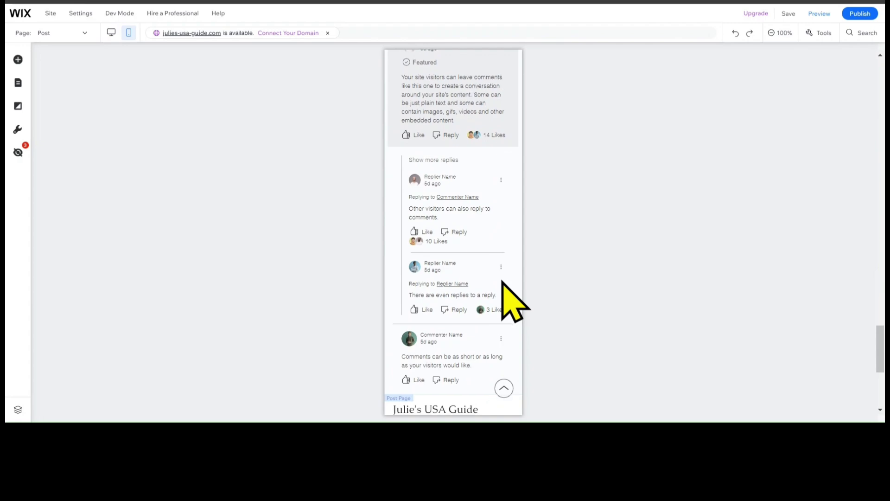
scroll(502, 281, "down", 5)
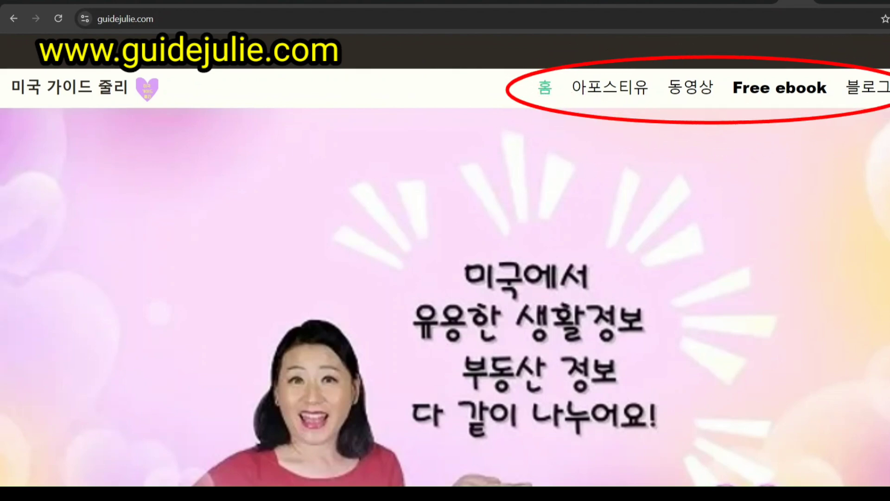
Look through the guidejulie.com home page, from the banner to the welcome, special event and future plans text
scroll(445, 274, "down", 3)
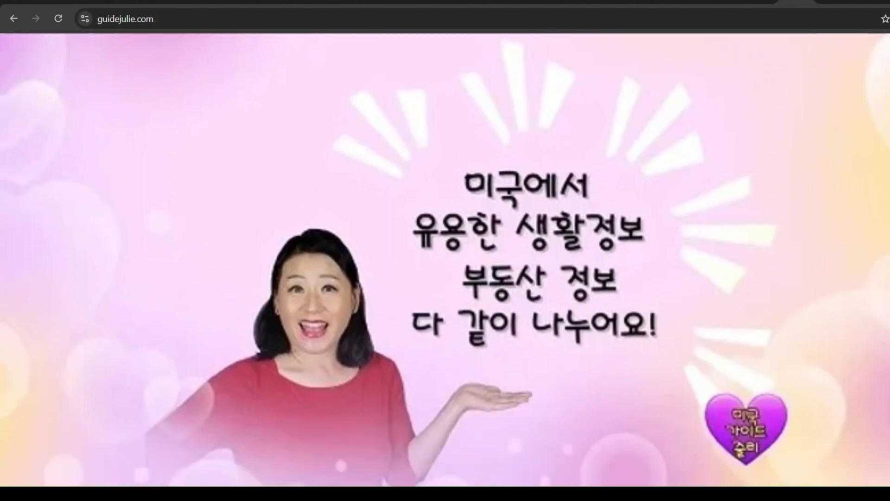
scroll(445, 251, "down", 7)
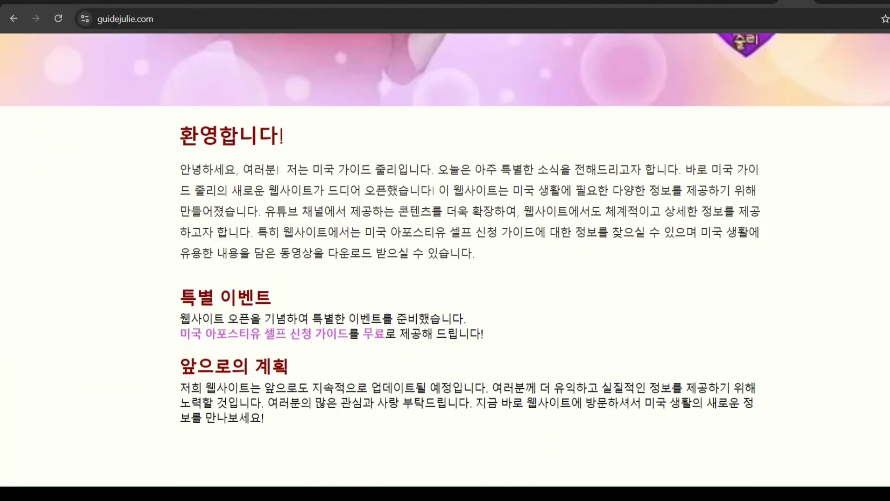
Look through the rest of the home page, covering the services section, the contact footer and the newsletter sign-up form
scroll(445, 250, "down", 1)
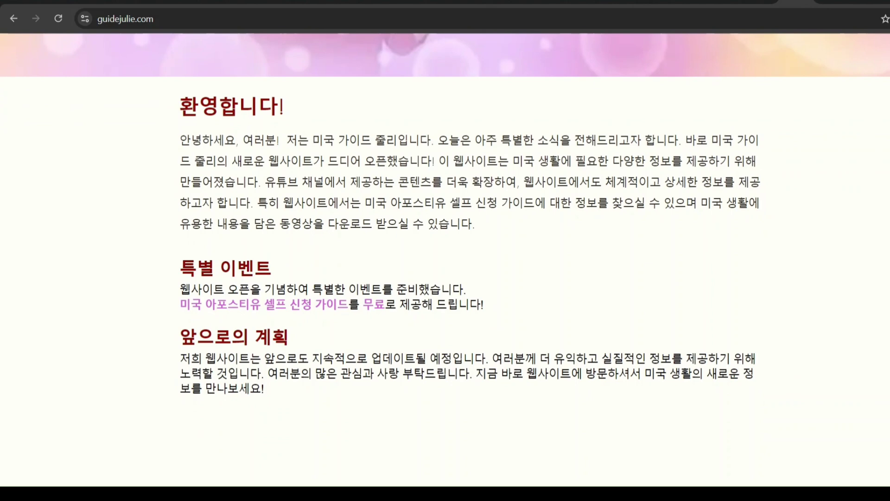
scroll(445, 251, "down", 9)
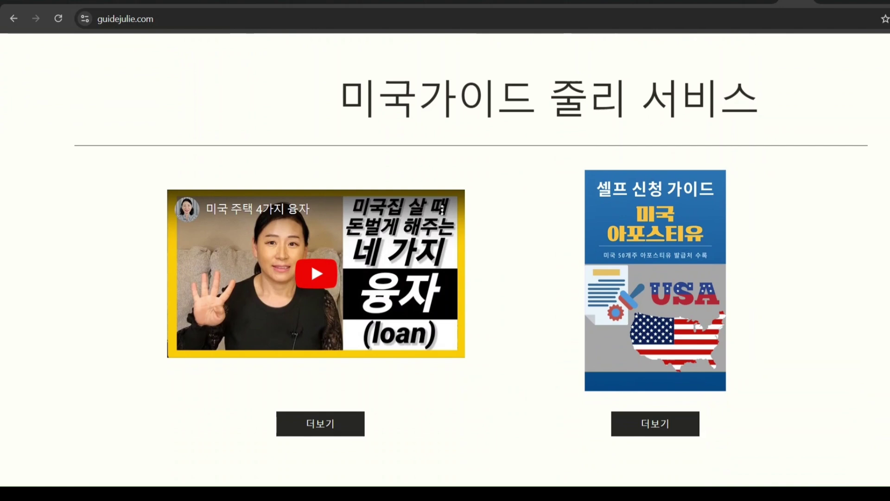
scroll(445, 251, "down", 9)
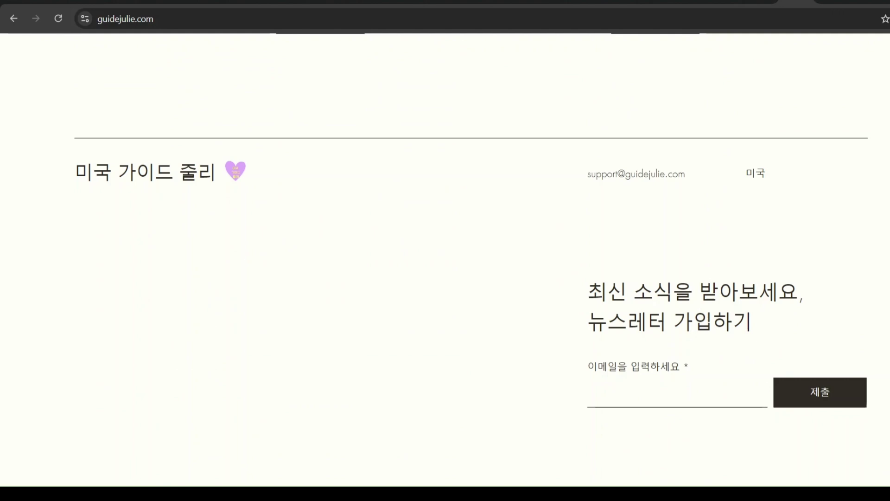
scroll(445, 251, "up", 20)
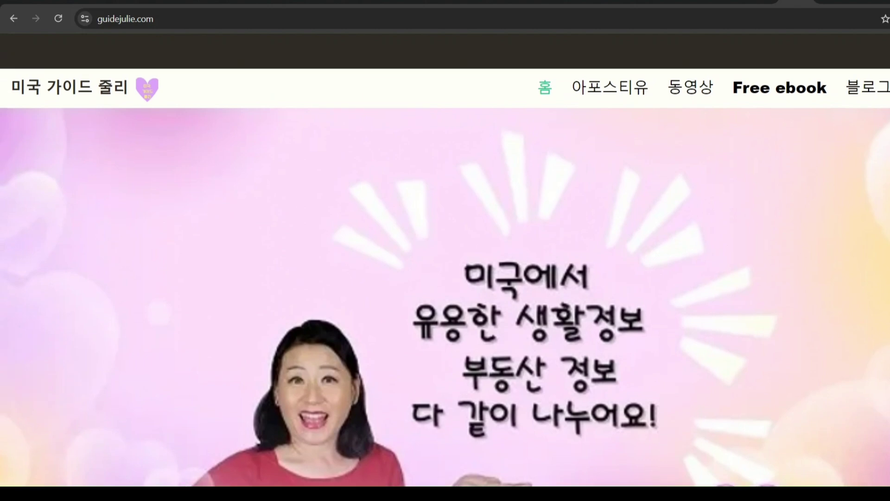
Open the site's Free ebook page and review the apostille guide offer and its email sign-up form
left_click(784, 92)
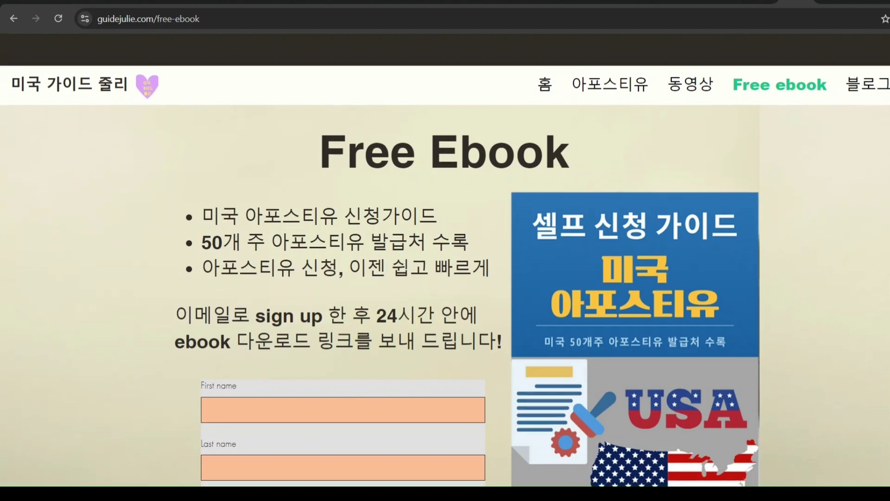
scroll(445, 266, "down", 1)
scroll(857, 227, "down", 1)
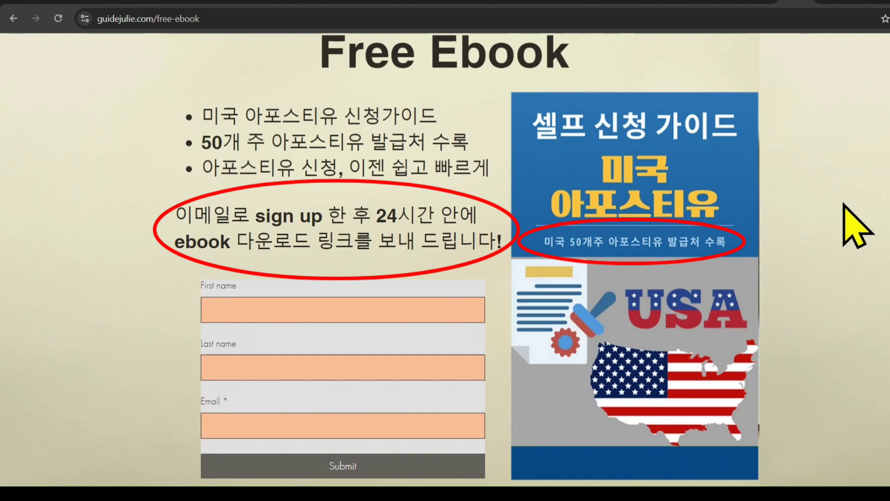
scroll(857, 226, "up", 2)
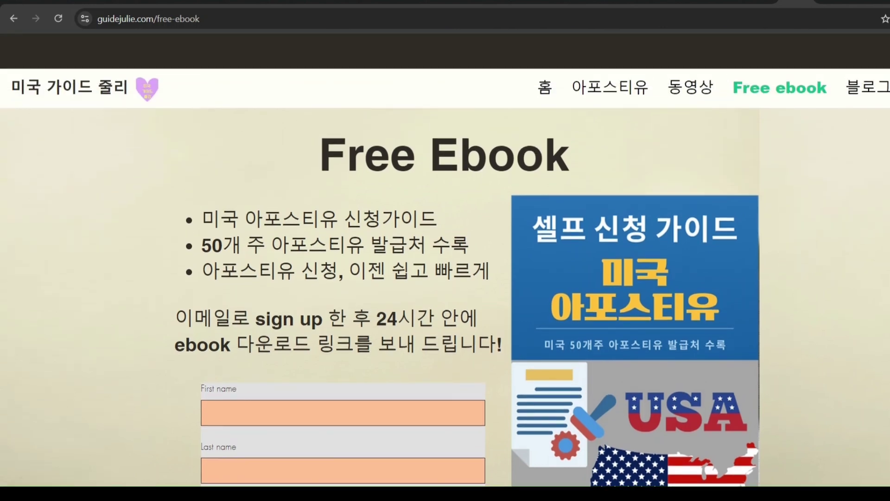
Open the site's 아포스티유 page and look over the apostille self-application guides offered for individual US states
left_click(598, 91)
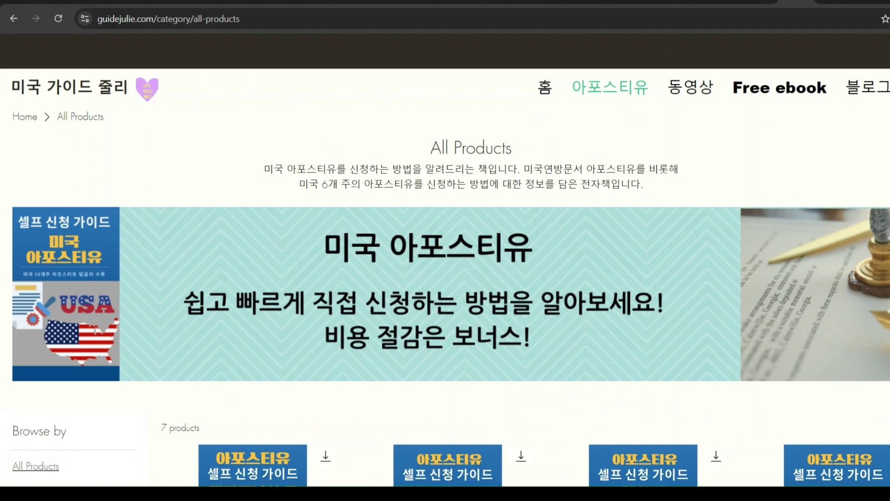
scroll(445, 259, "down", 3)
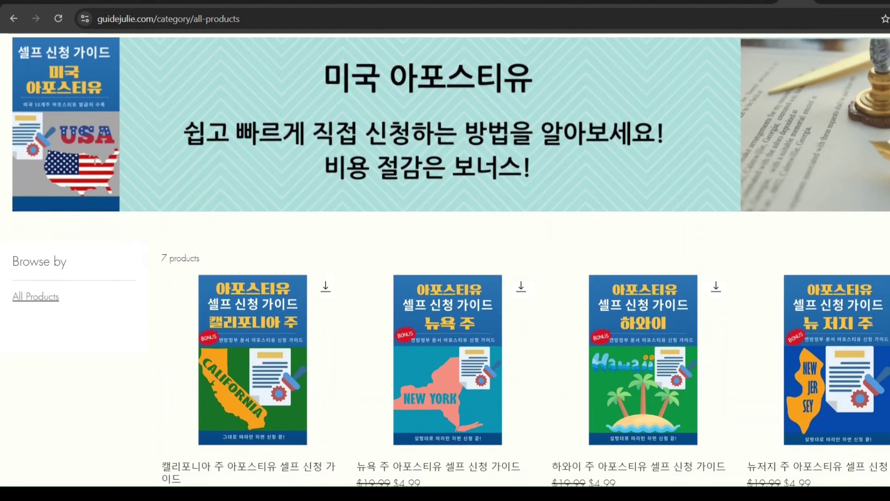
scroll(445, 259, "down", 4)
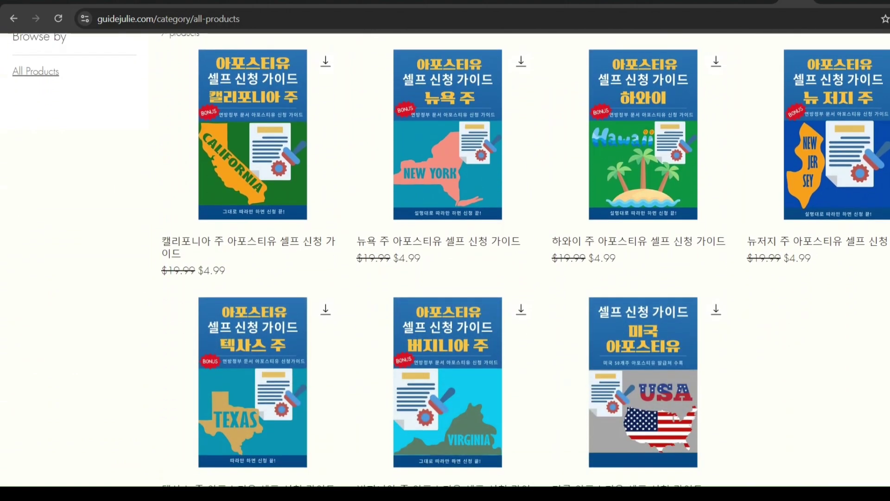
scroll(445, 259, "up", 8)
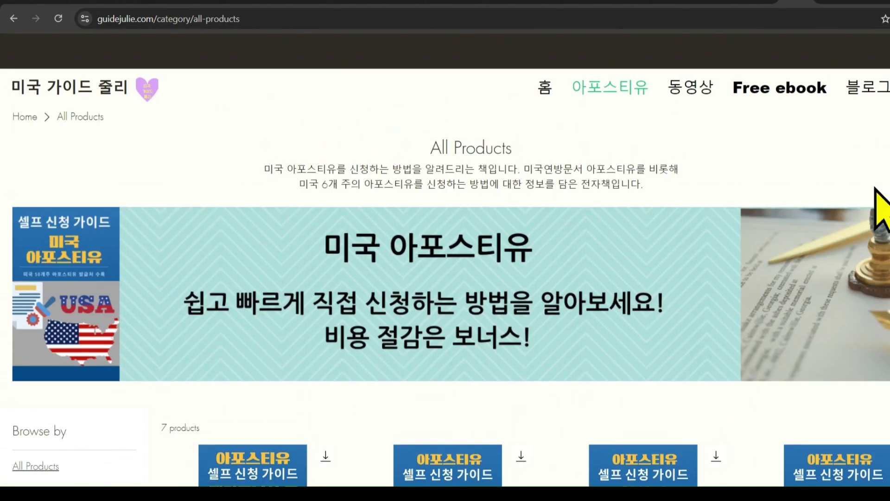
Open the site's 동영상 page and browse the video gallery, checking the preview and purchase options on a video
left_click(689, 86)
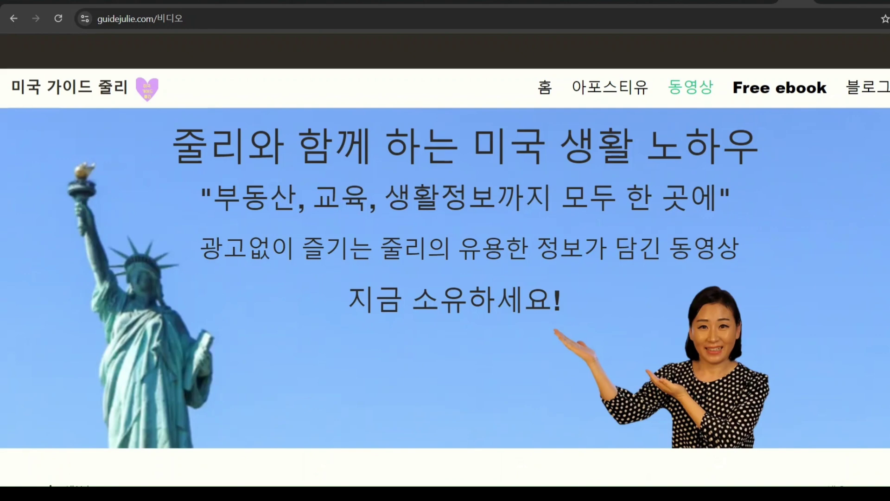
scroll(445, 266, "down", 7)
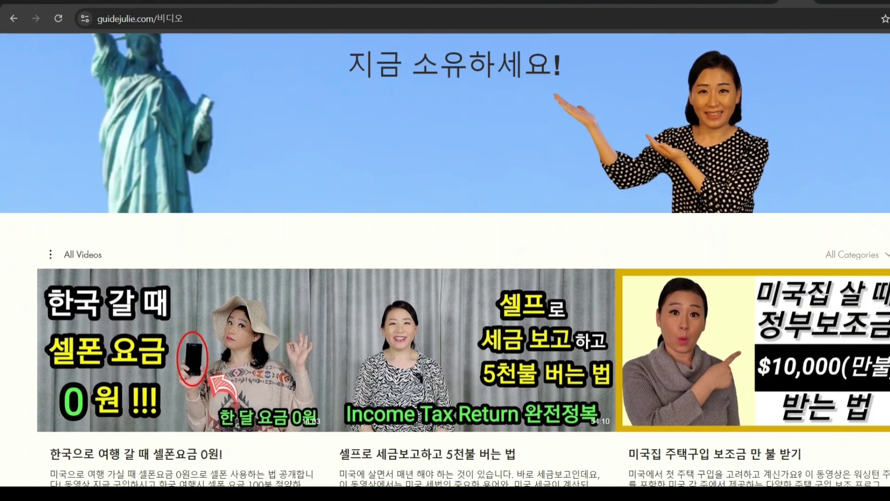
scroll(444, 267, "down", 2)
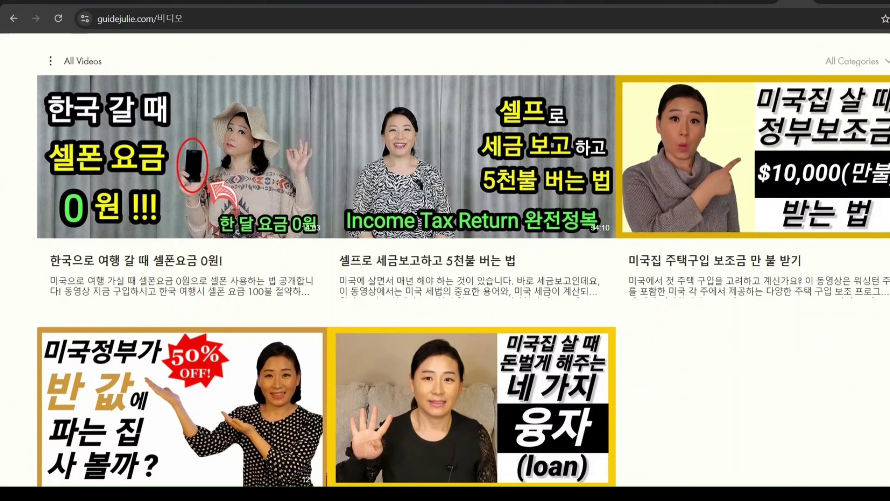
scroll(445, 267, "down", 1)
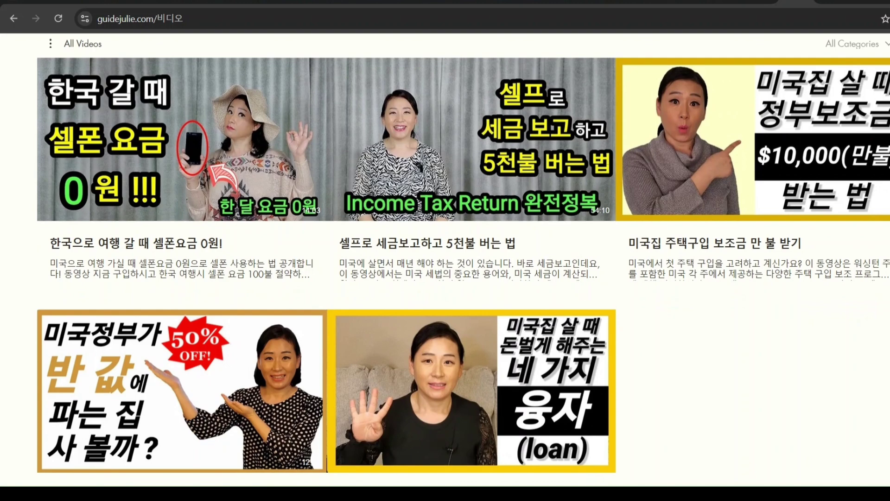
scroll(445, 266, "down", 1)
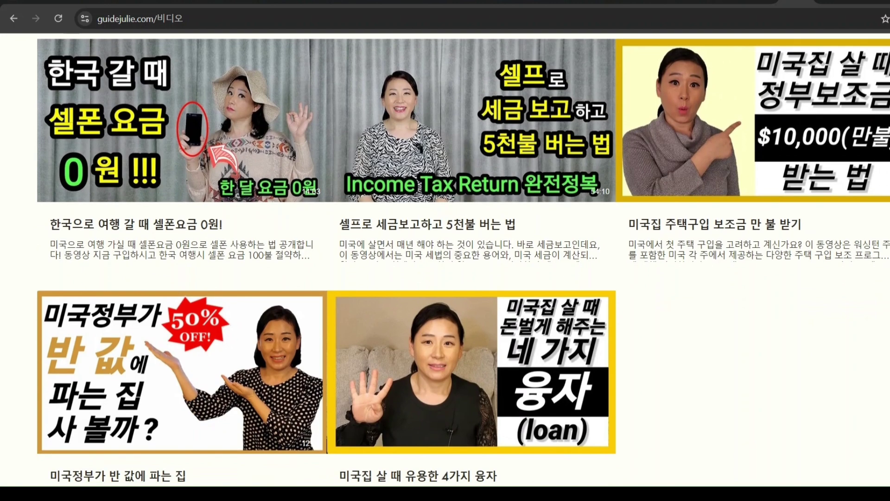
scroll(445, 267, "down", 1)
mouse_move(346, 182)
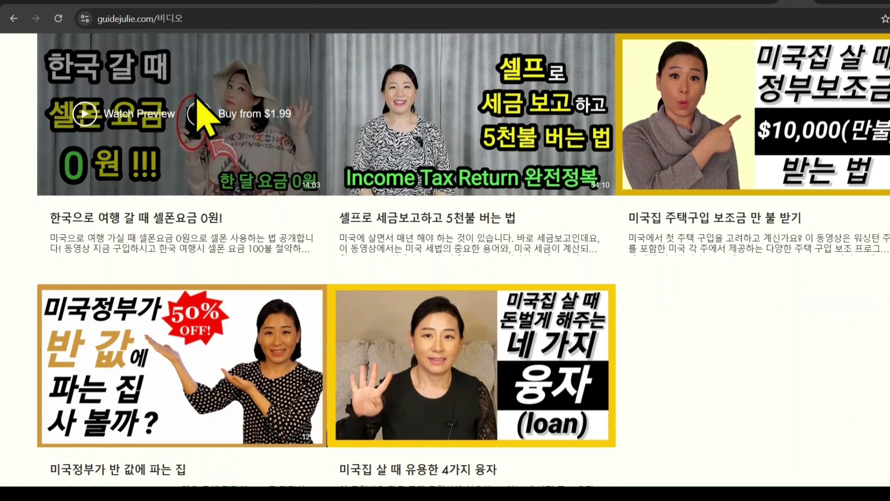
scroll(185, 139, "up", 10)
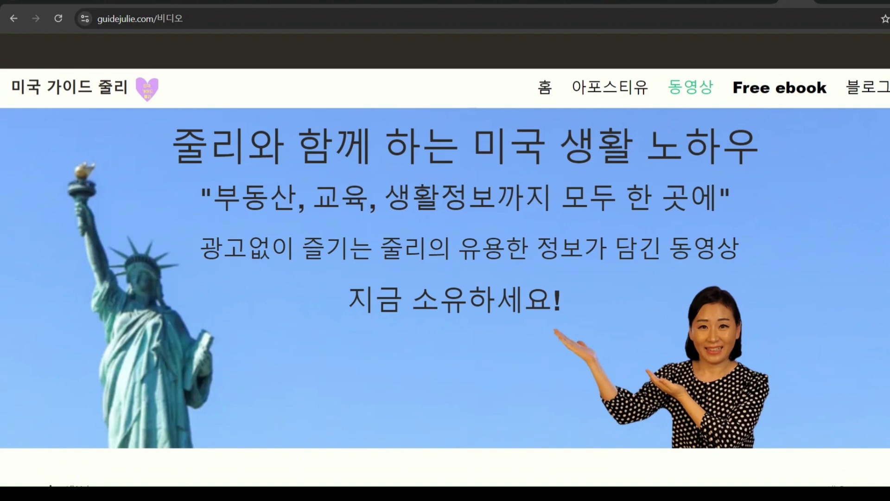
Open the site's 블로그 page and look over the apostille and welcome posts in the list
left_click(868, 87)
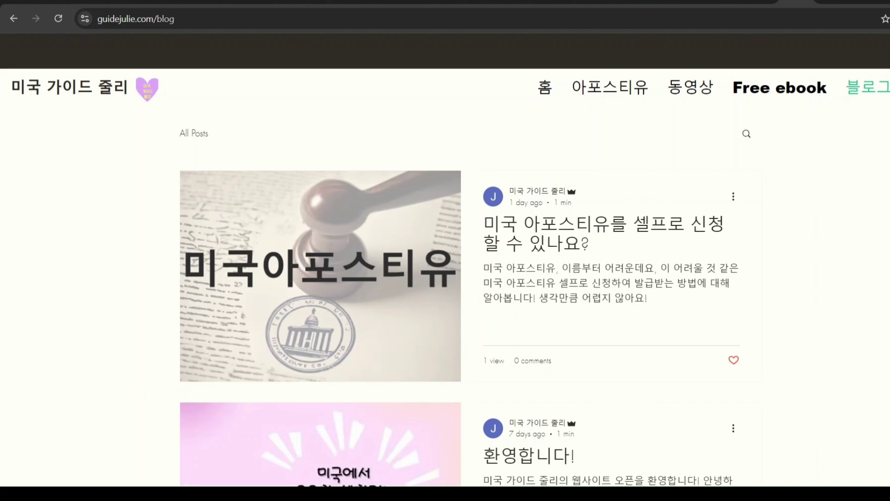
scroll(445, 278, "down", 1)
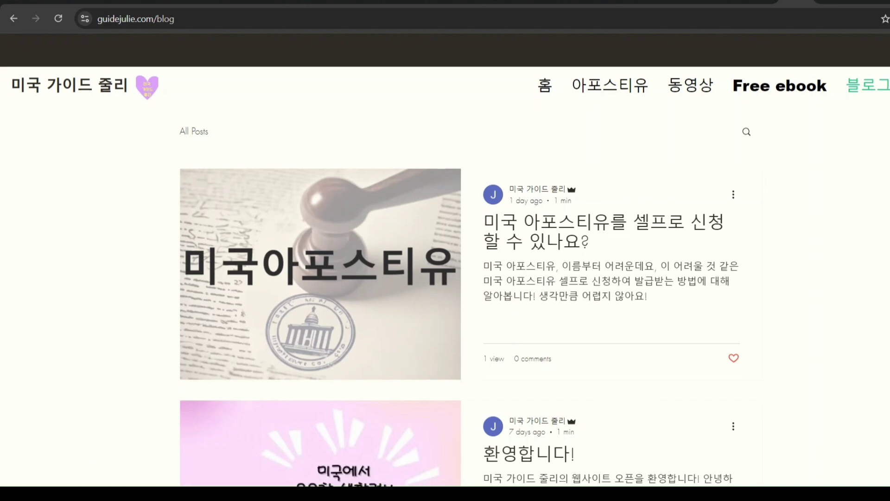
scroll(445, 278, "down", 1)
scroll(445, 279, "down", 3)
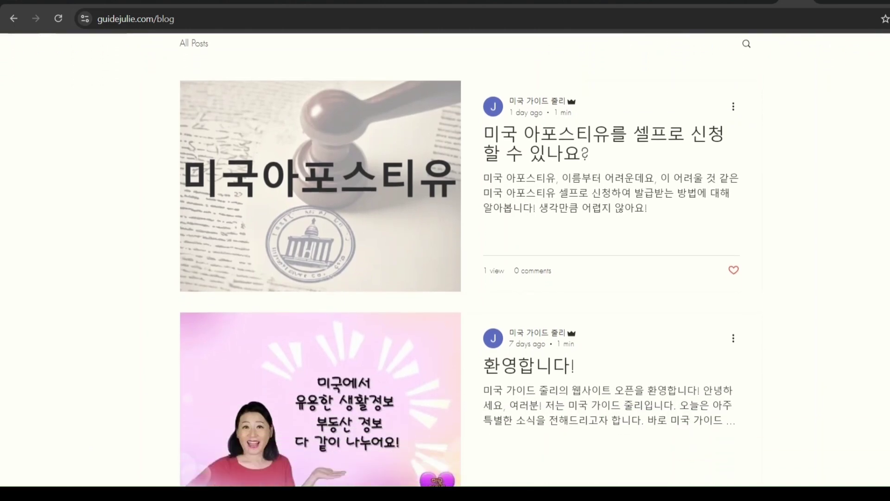
scroll(445, 278, "up", 3)
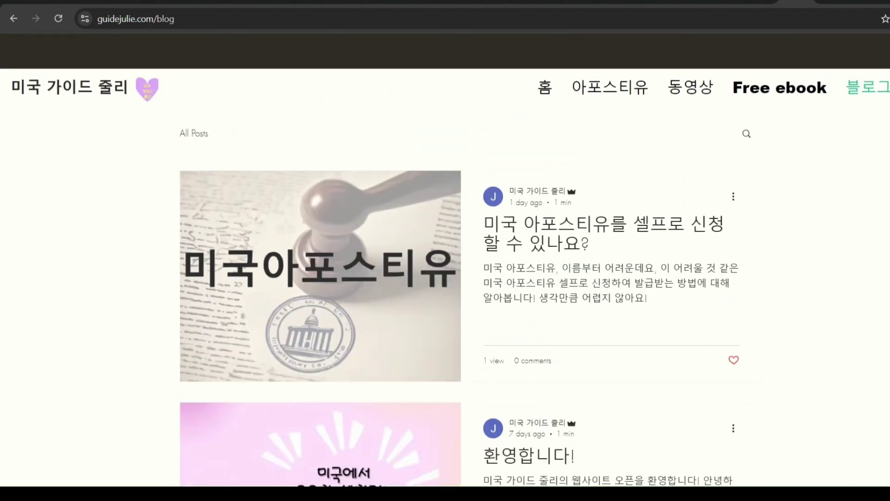
Return to the site's 홈 page and look through it from the banner to the services section and footer
left_click(552, 90)
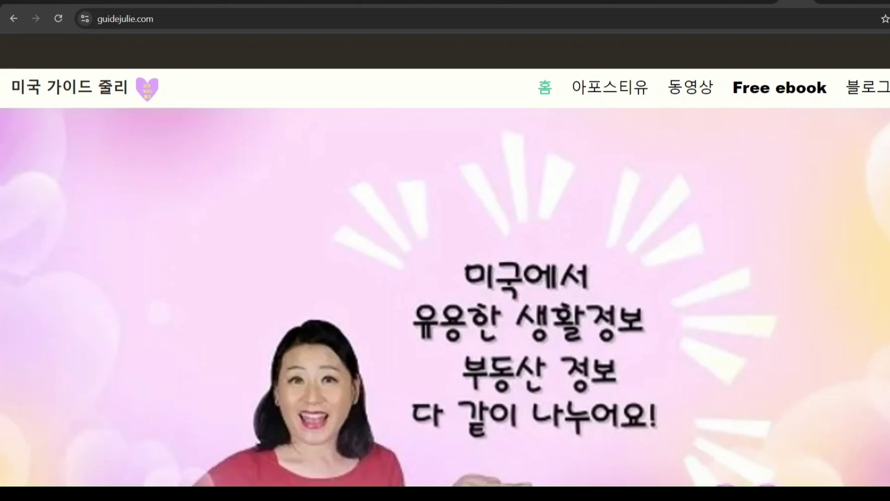
scroll(445, 260, "down", 8)
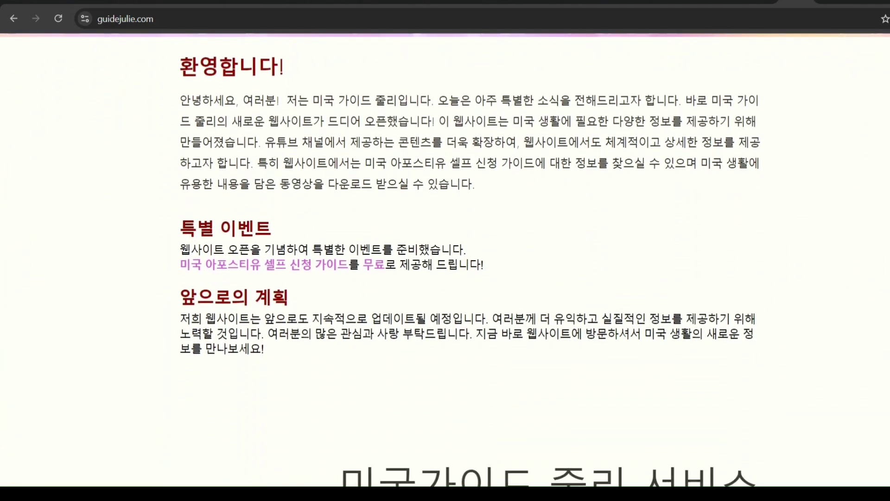
scroll(445, 260, "down", 8)
scroll(445, 259, "down", 8)
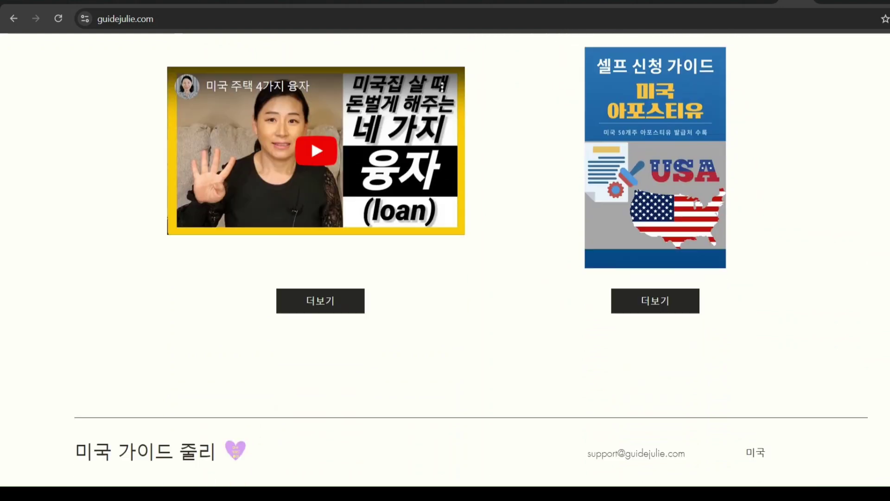